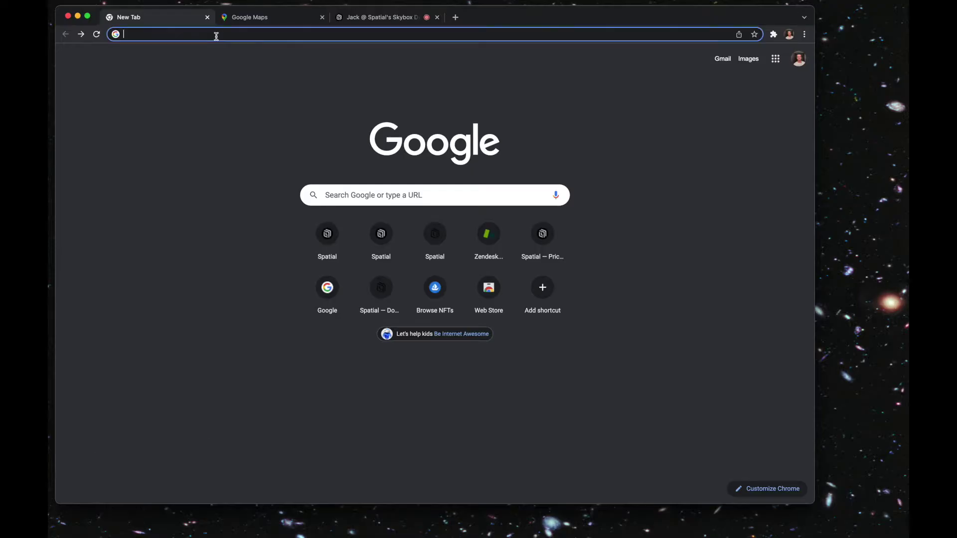
Step: Go to support.spatial.io and search the help articles for 'skybox'
{"action": "type", "text": "support.spatia"}
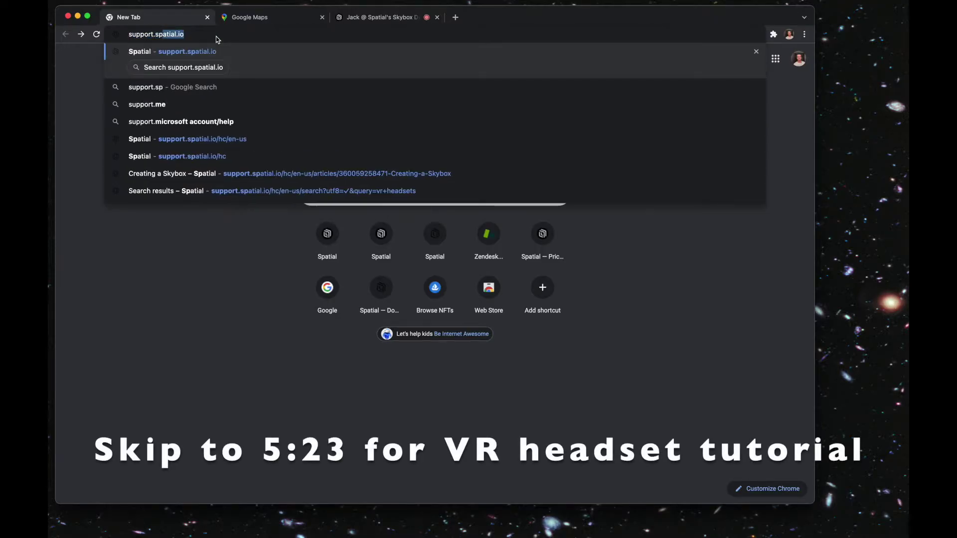
{"action": "type", "text": "l.io"}
{"action": "key", "text": "Return"}
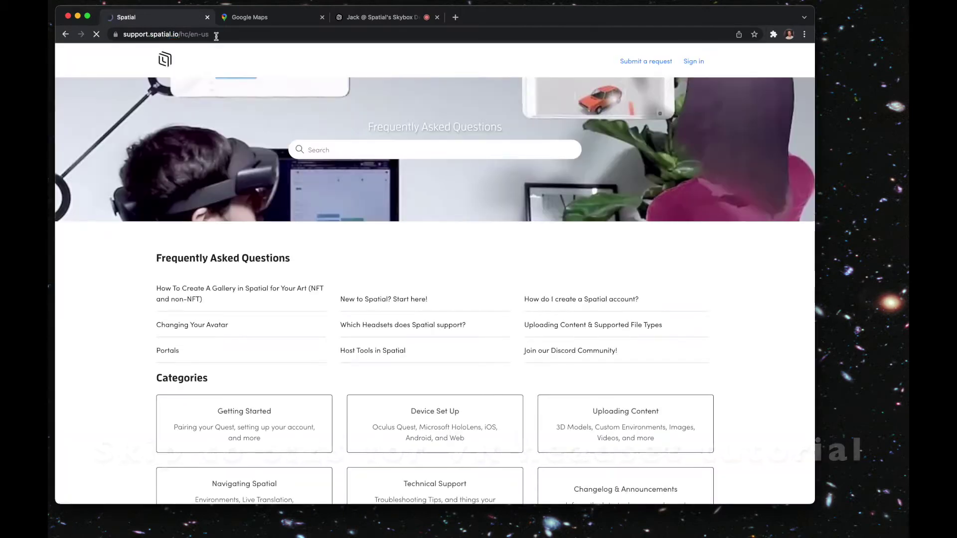
{"action": "left_click", "coordinate": [349, 150]}
{"action": "type", "text": "sk"}
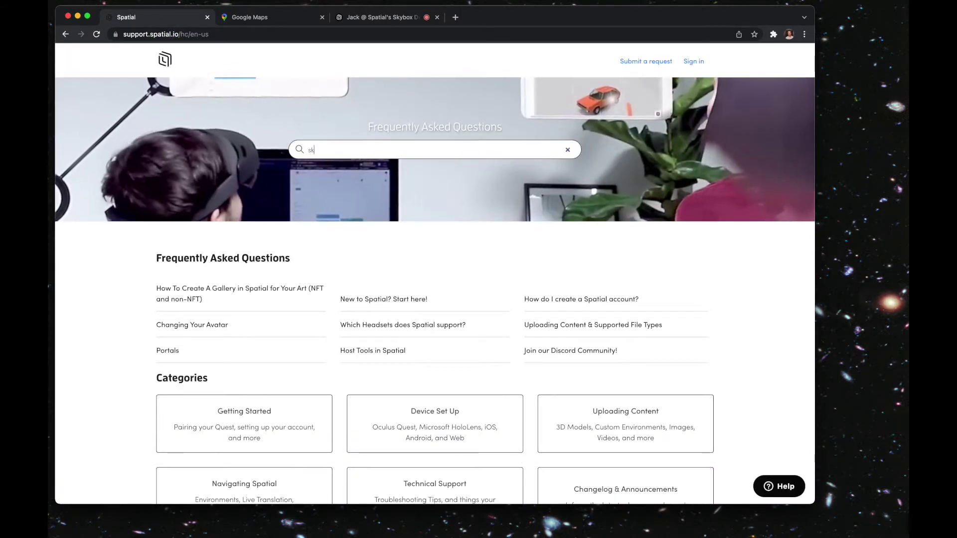
{"action": "type", "text": "ybox"}
{"action": "key", "text": "Return"}
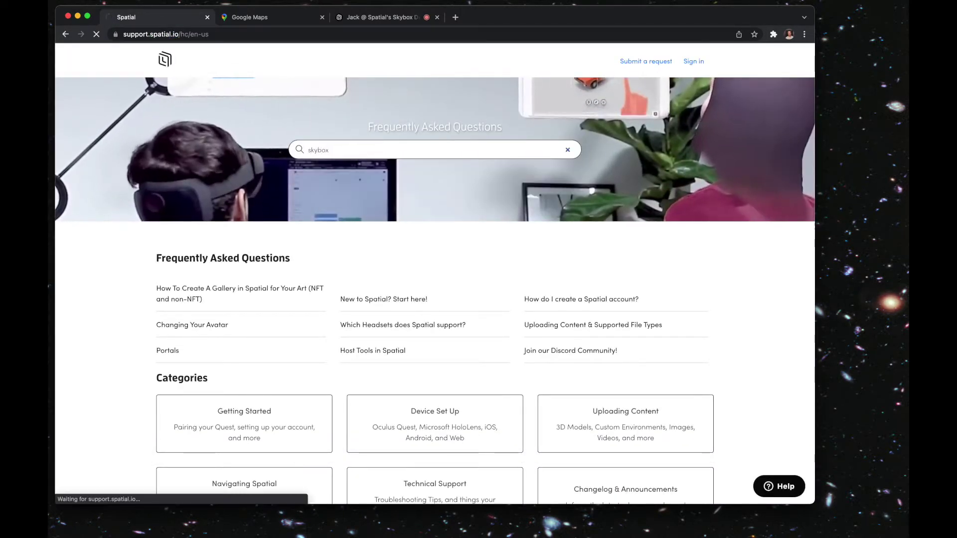
Step: Open the Creating a Skybox article, scroll to the 360 Orb steps, and follow the svd360 link
{"action": "left_click", "coordinate": [345, 164]}
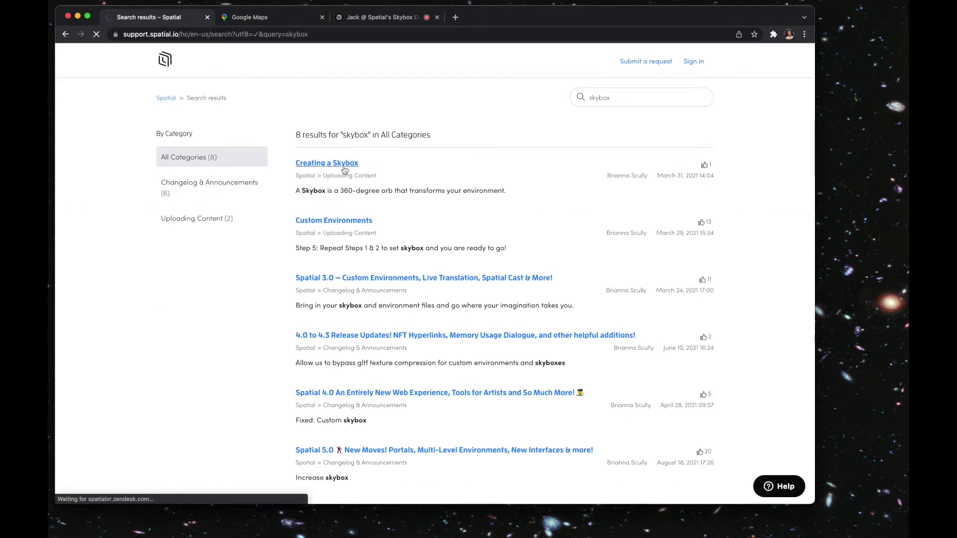
{"action": "scroll", "coordinate": [659, 300], "scroll_direction": "down", "scroll_amount": 2}
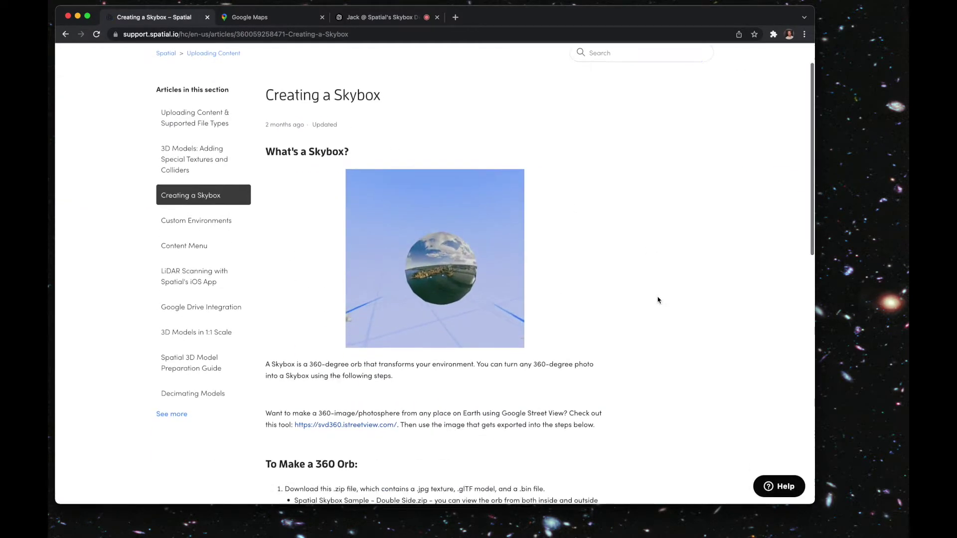
{"action": "scroll", "coordinate": [658, 300], "scroll_direction": "down", "scroll_amount": 5}
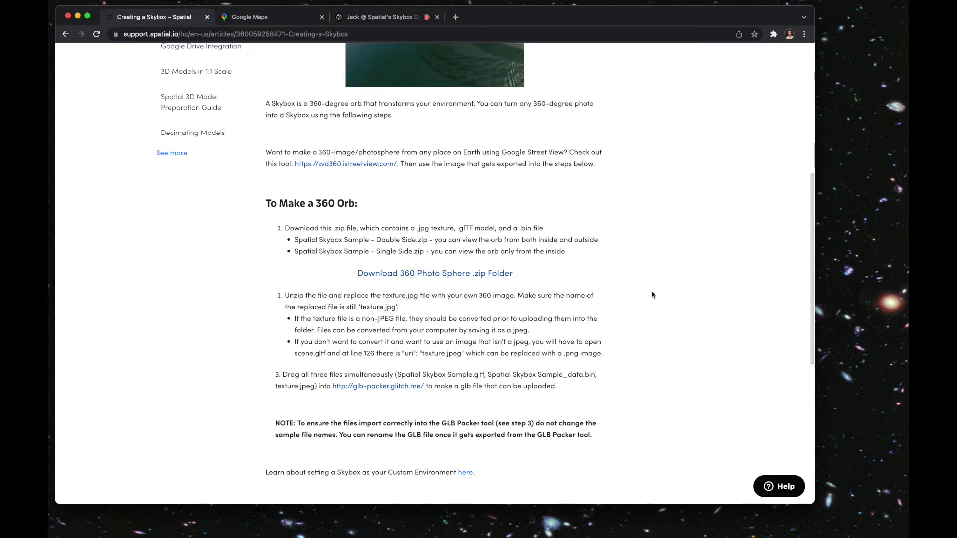
{"action": "left_click", "coordinate": [379, 165]}
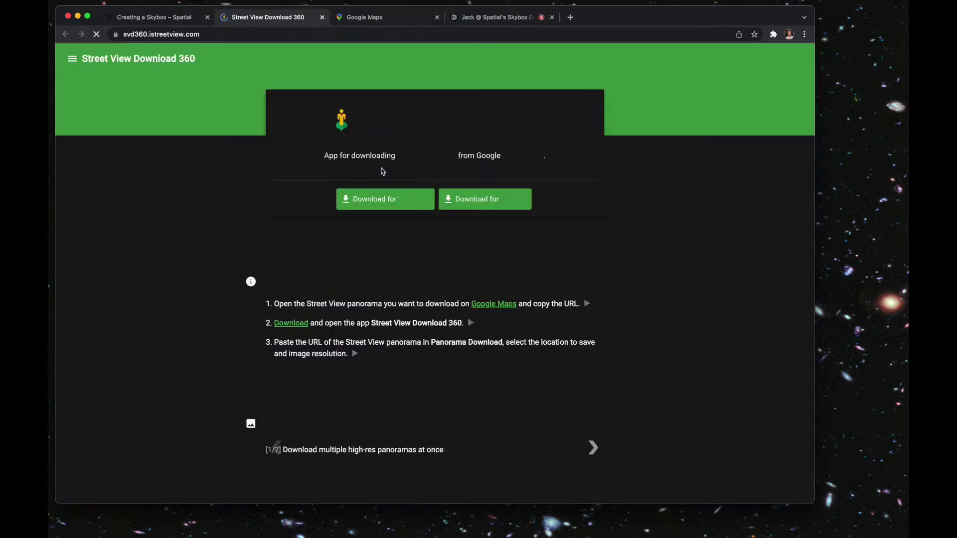
Step: Download Street View Download 360 for Mac OS and open its downloaded disk image
{"action": "left_click", "coordinate": [474, 201]}
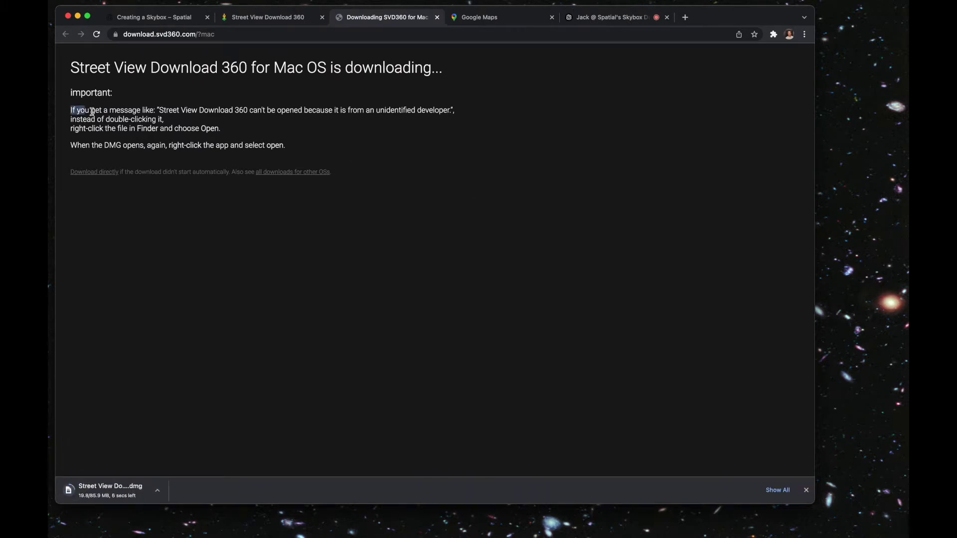
{"action": "left_click_drag", "start_coordinate": [92, 111], "coordinate": [206, 128]}
{"action": "left_click", "coordinate": [246, 131]}
{"action": "left_click", "coordinate": [160, 487]}
{"action": "left_click", "coordinate": [167, 486]}
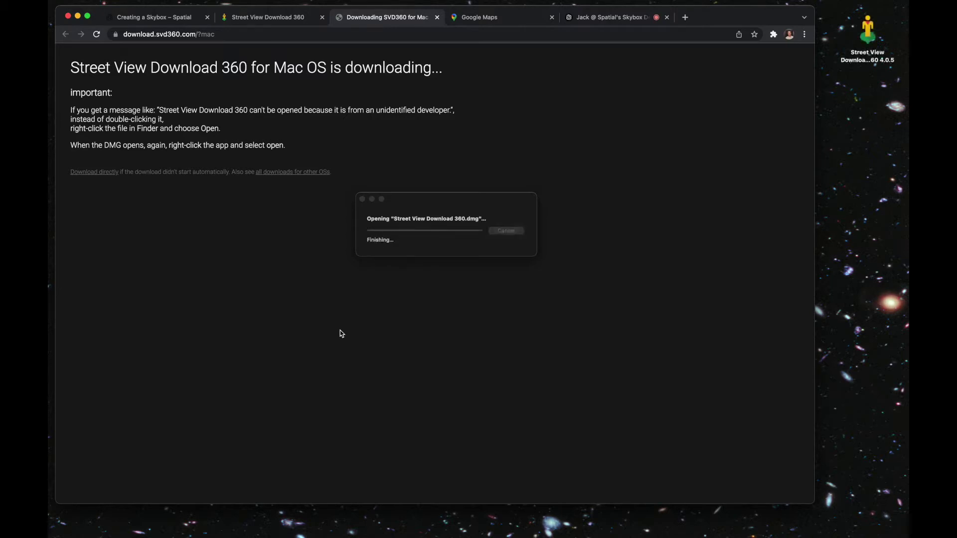
Step: Copy Street View Download 360 into Applications, close the disk window, and view Applications
{"action": "left_click_drag", "start_coordinate": [320, 213], "coordinate": [453, 213]}
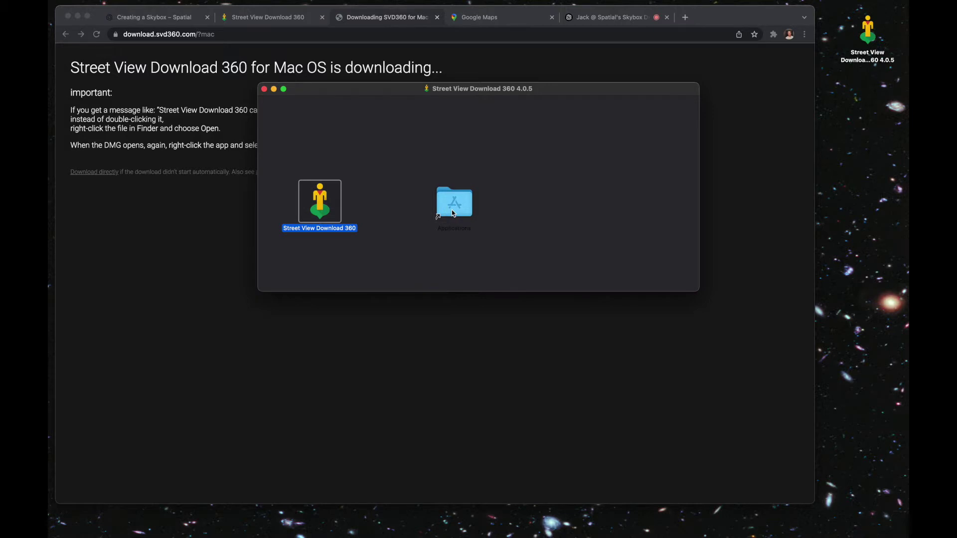
{"action": "left_click", "coordinate": [264, 89]}
{"action": "left_click", "coordinate": [80, 532]}
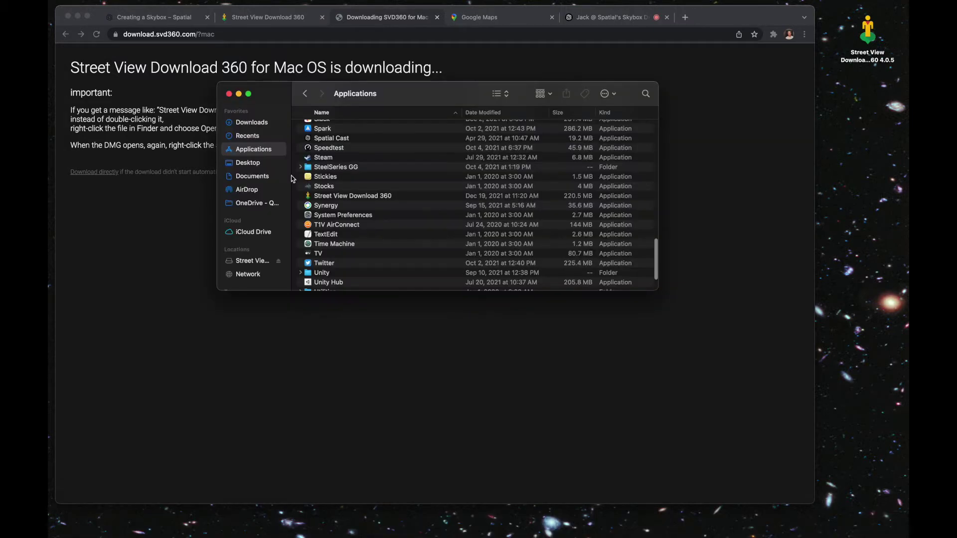
Step: Launch Street View Download 360, approving it past the unverified-developer warning via Open
{"action": "left_click", "coordinate": [398, 196]}
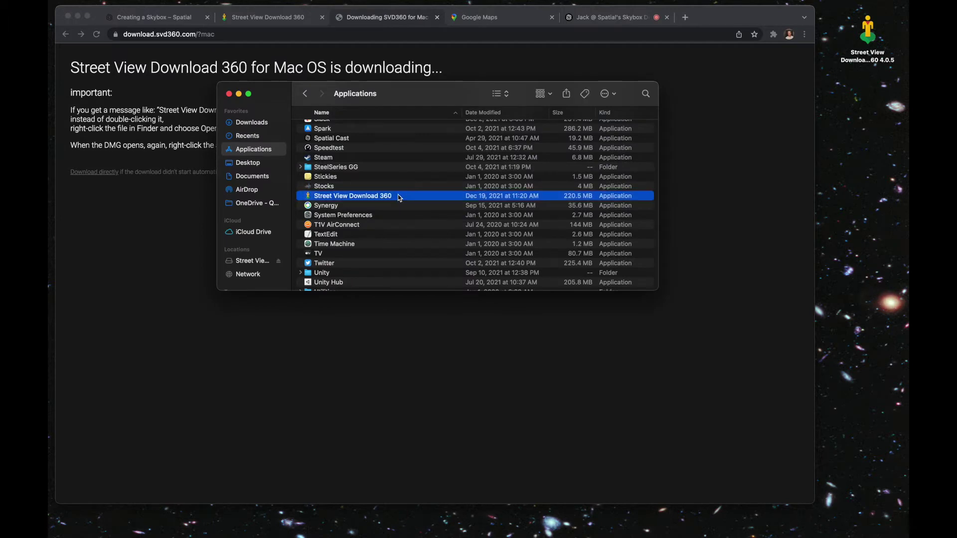
{"action": "double_click", "coordinate": [398, 196]}
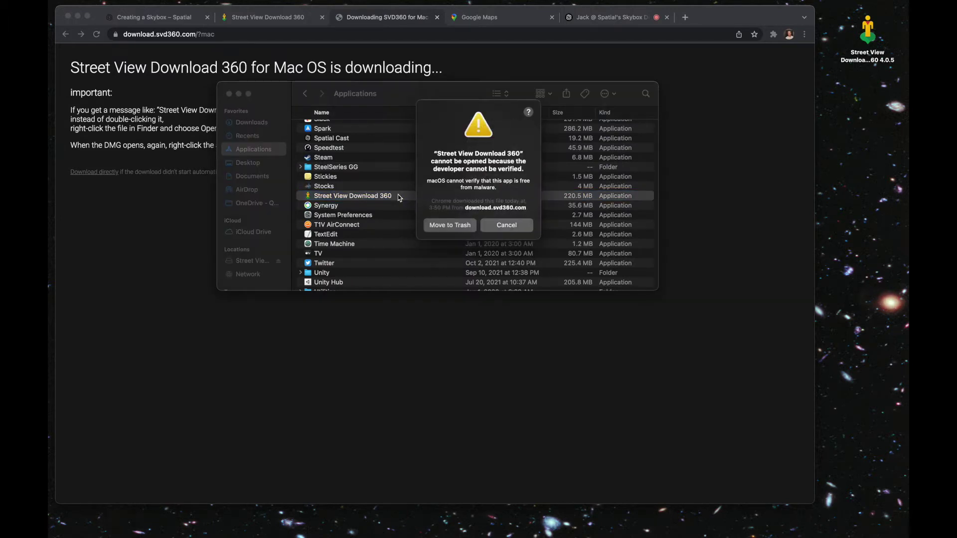
{"action": "left_click", "coordinate": [488, 224]}
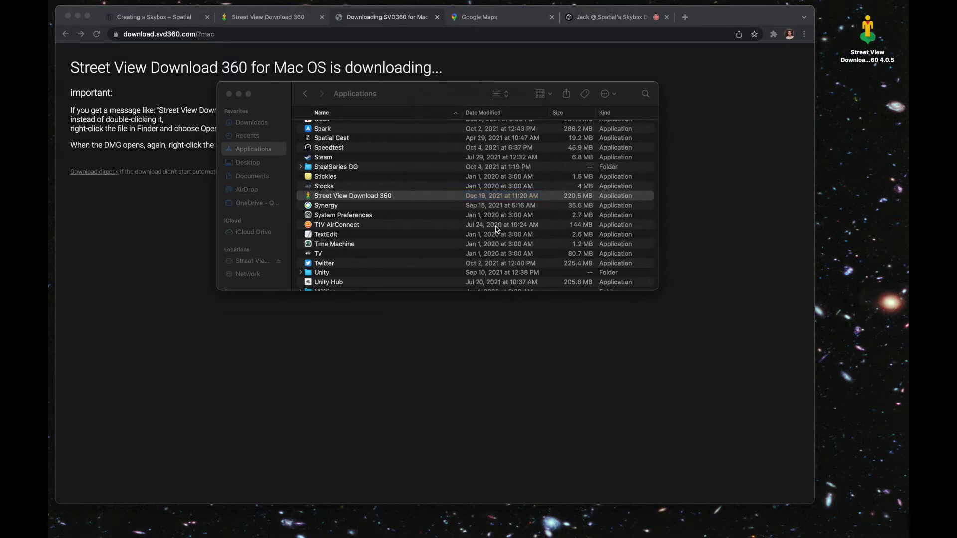
{"action": "right_click", "coordinate": [389, 197]}
{"action": "left_click", "coordinate": [404, 199]}
{"action": "left_click", "coordinate": [481, 238]}
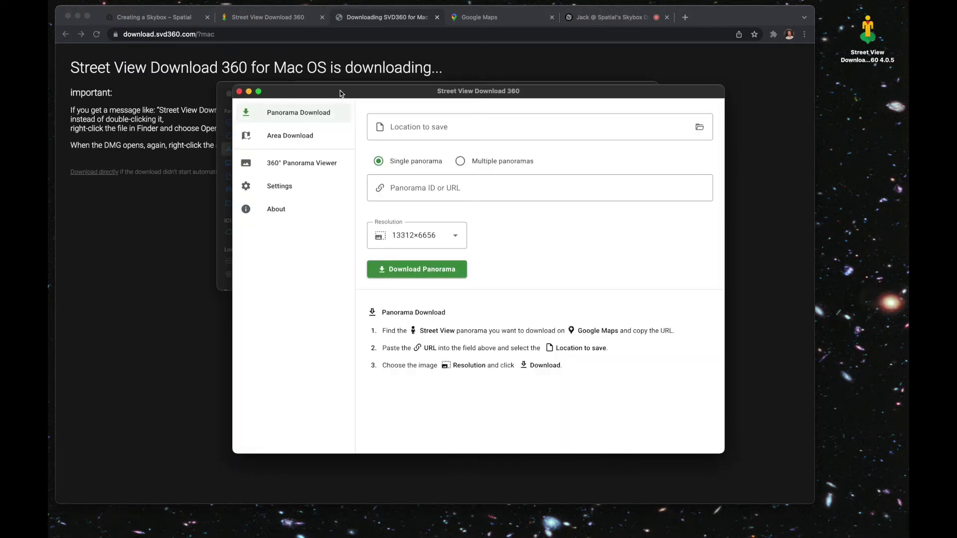
Step: Move the app window right, close the Applications window, and bring the browser forward
{"action": "left_click_drag", "start_coordinate": [340, 91], "coordinate": [408, 106]}
{"action": "left_click", "coordinate": [230, 93]}
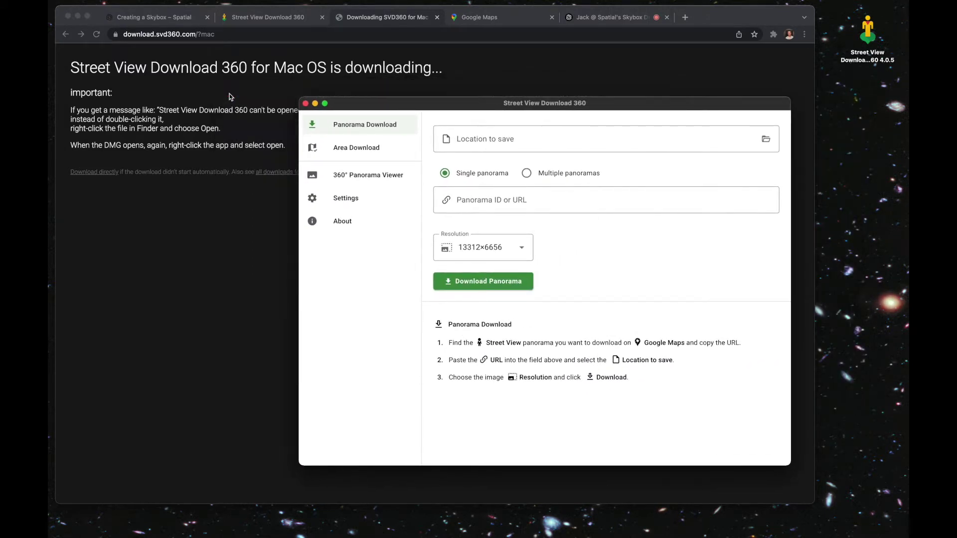
{"action": "left_click", "coordinate": [217, 89]}
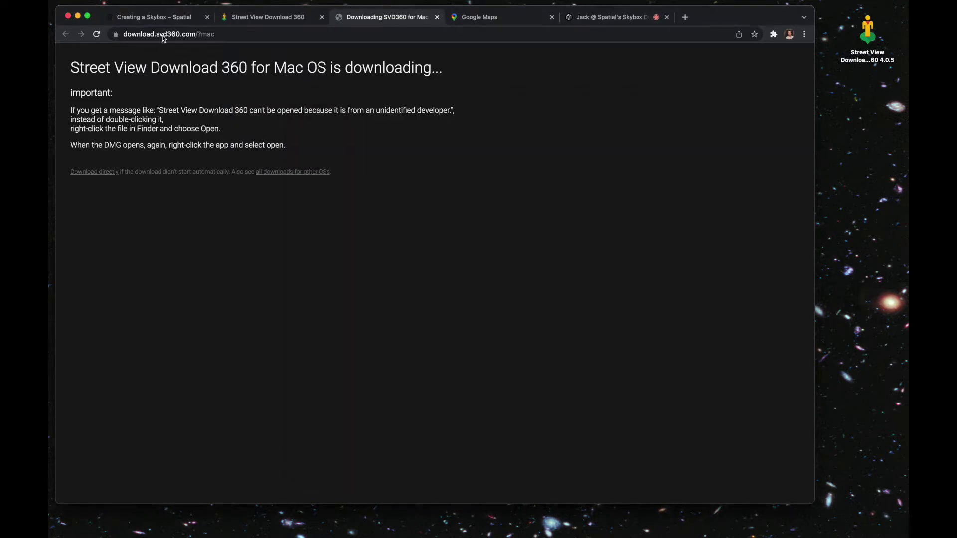
Step: Close the download tabs, download 360 Orb Files.zip from Dropbox, and return to the article
{"action": "left_click", "coordinate": [436, 19]}
{"action": "left_click", "coordinate": [322, 17]}
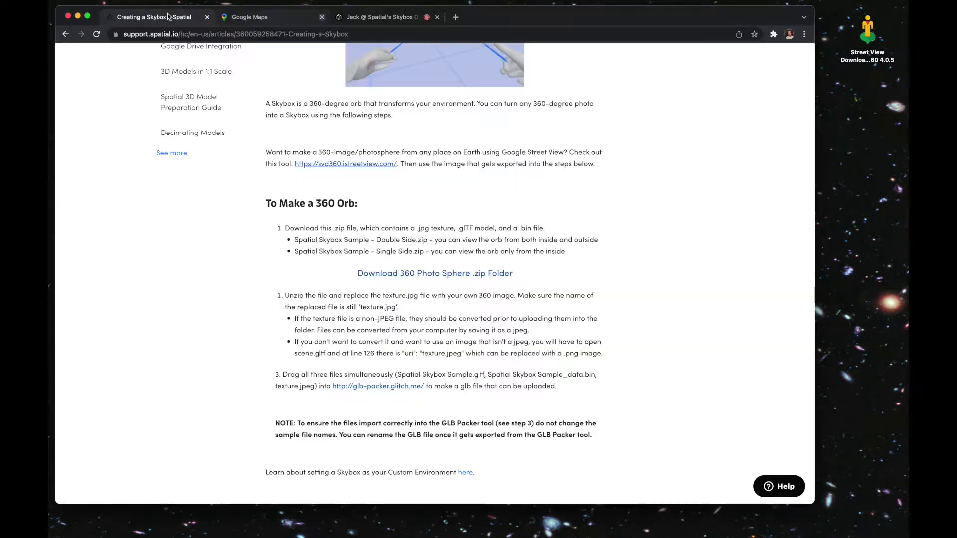
{"action": "left_click", "coordinate": [404, 274]}
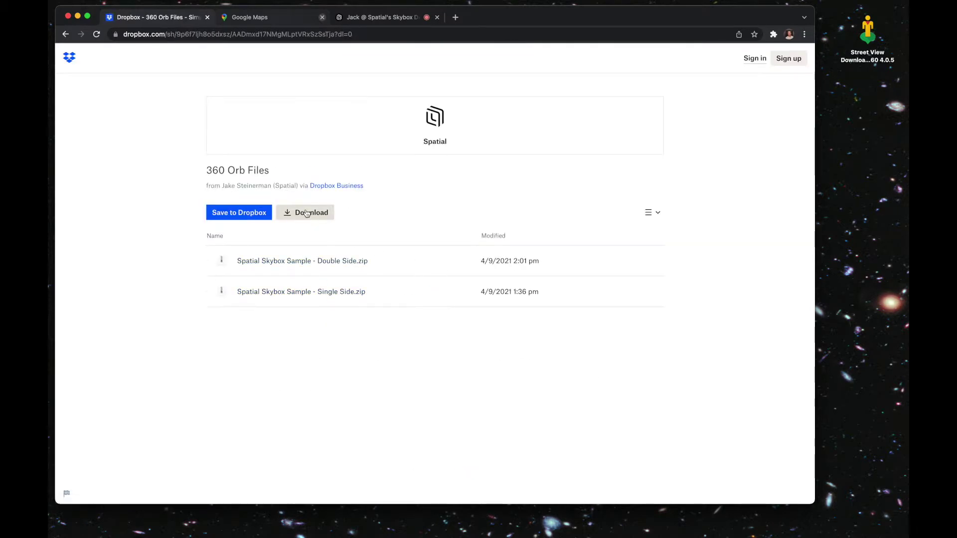
{"action": "left_click", "coordinate": [307, 213]}
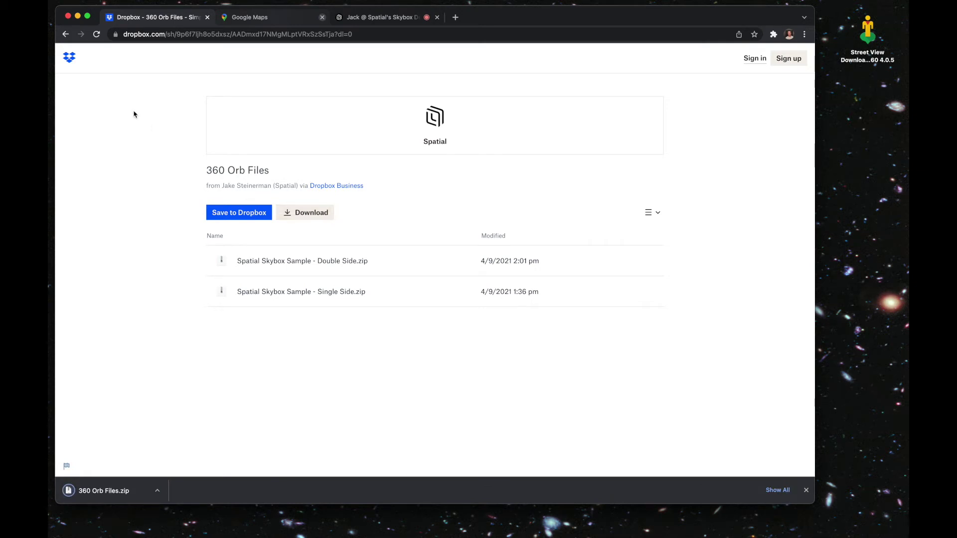
{"action": "left_click", "coordinate": [65, 34]}
Step: Extract 360 Orb Files and Single Side.zip, opening the Spatial Skybox Sample - Single Side folder
{"action": "left_click", "coordinate": [157, 490]}
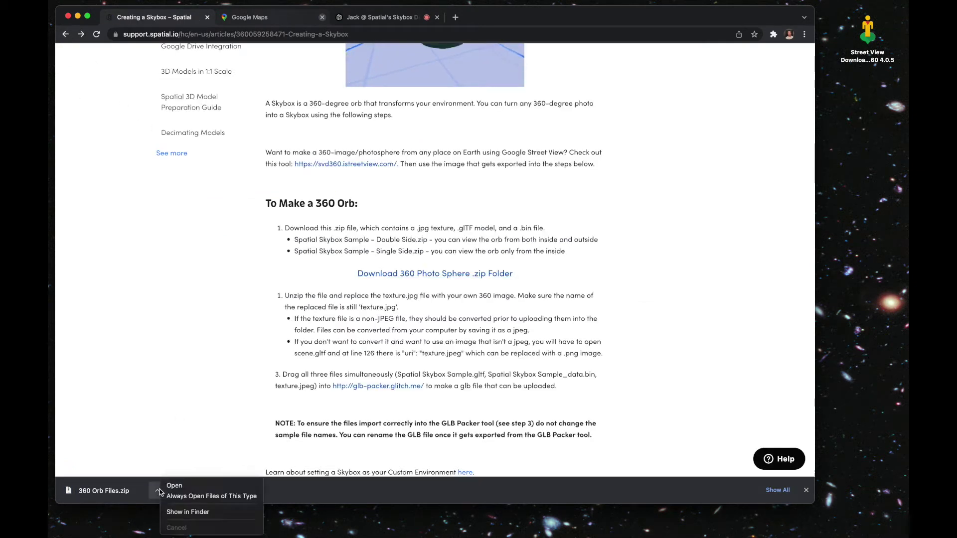
{"action": "left_click", "coordinate": [177, 487]}
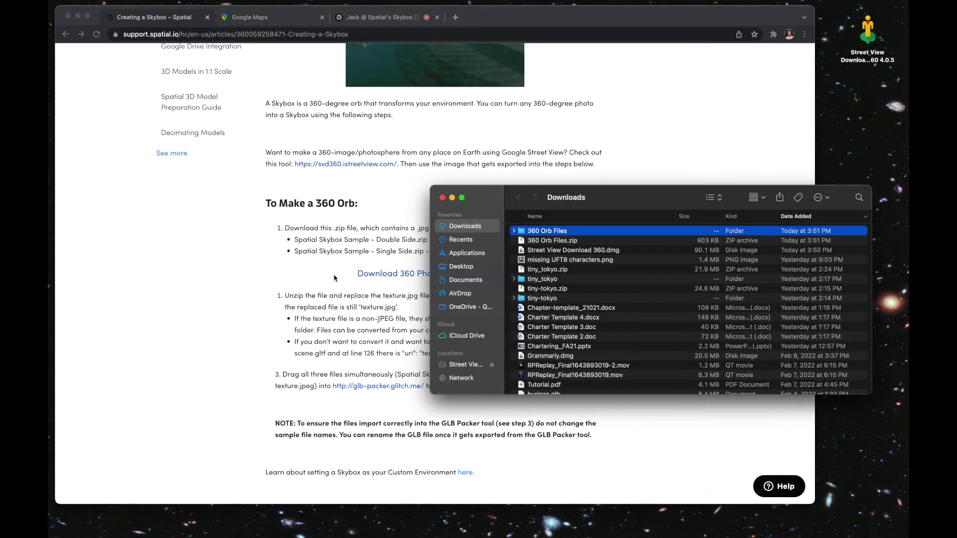
{"action": "double_click", "coordinate": [565, 232]}
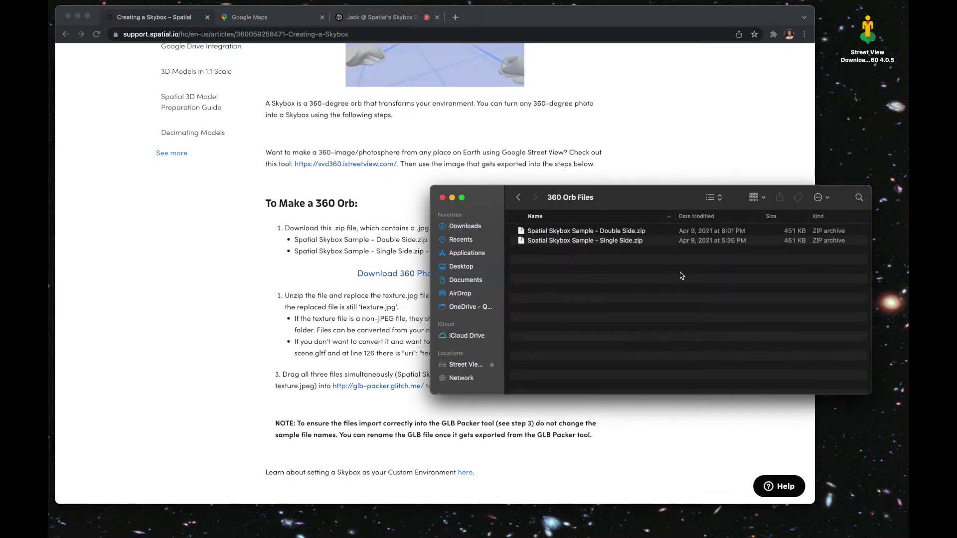
{"action": "double_click", "coordinate": [624, 241]}
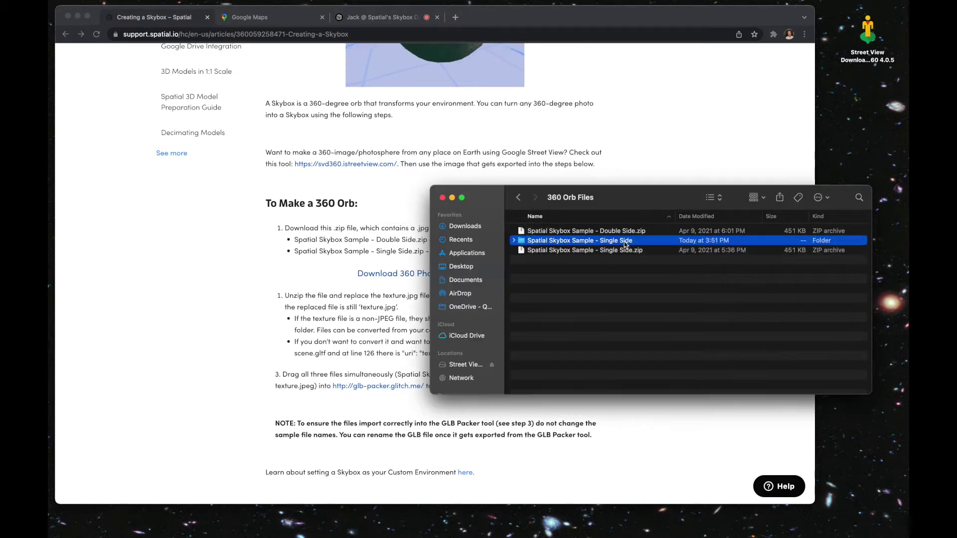
{"action": "double_click", "coordinate": [564, 241]}
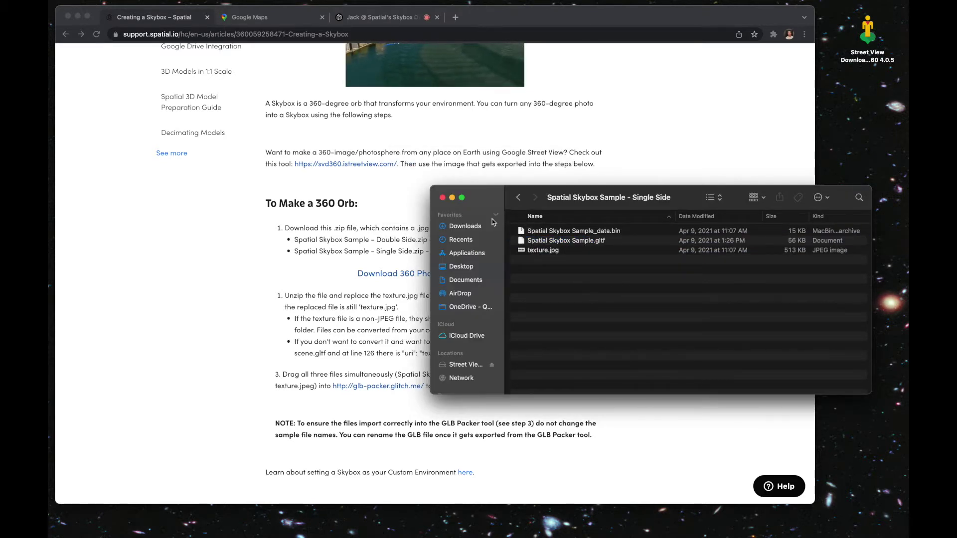
{"action": "left_click_drag", "start_coordinate": [493, 199], "coordinate": [471, 230]}
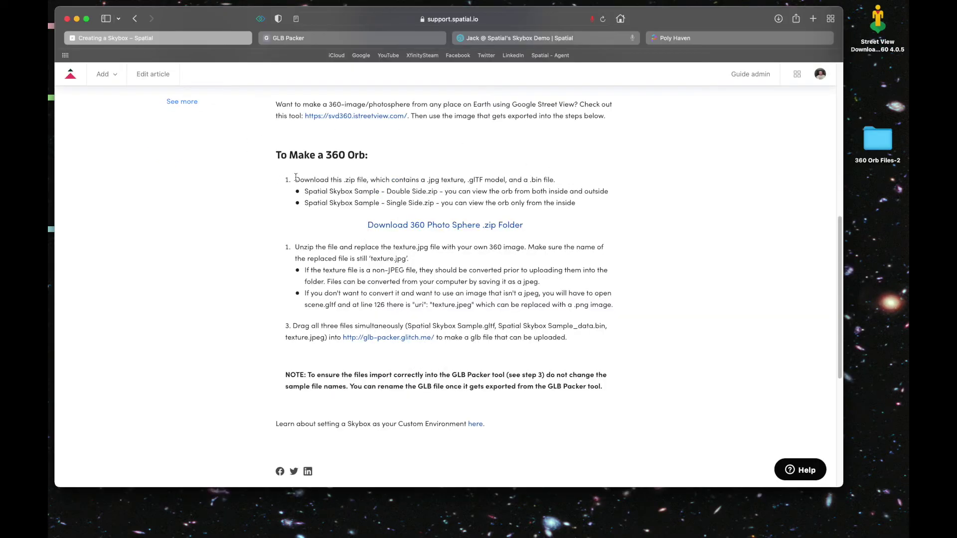
Step: Select then deselect the orb instructions, and switch to the Google Maps tab of Odaiba
{"action": "left_click_drag", "start_coordinate": [296, 179], "coordinate": [523, 202]}
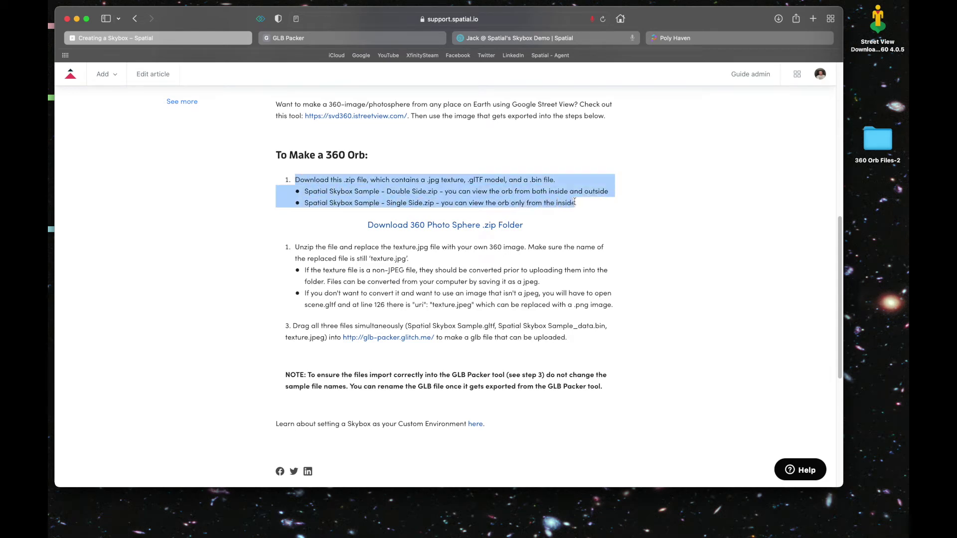
{"action": "left_click", "coordinate": [596, 205]}
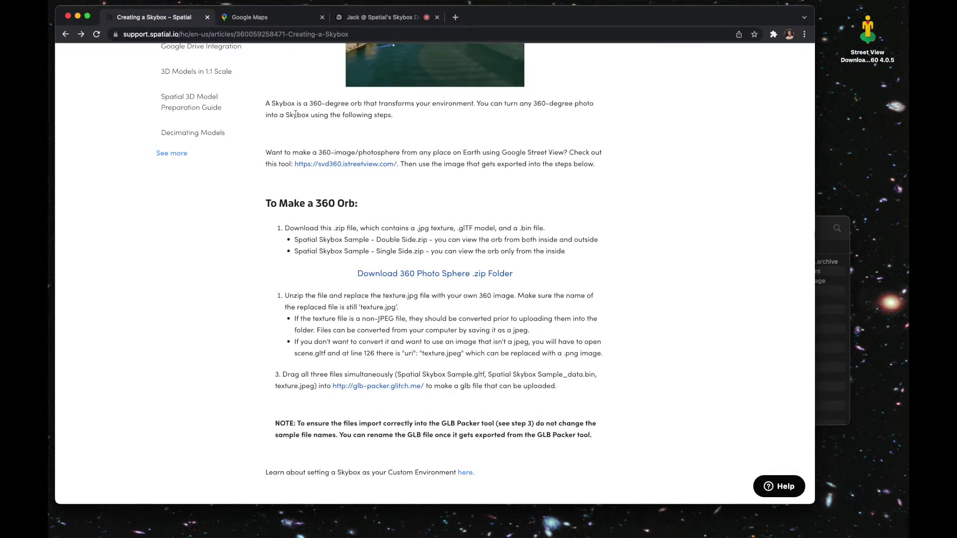
{"action": "left_click", "coordinate": [273, 17]}
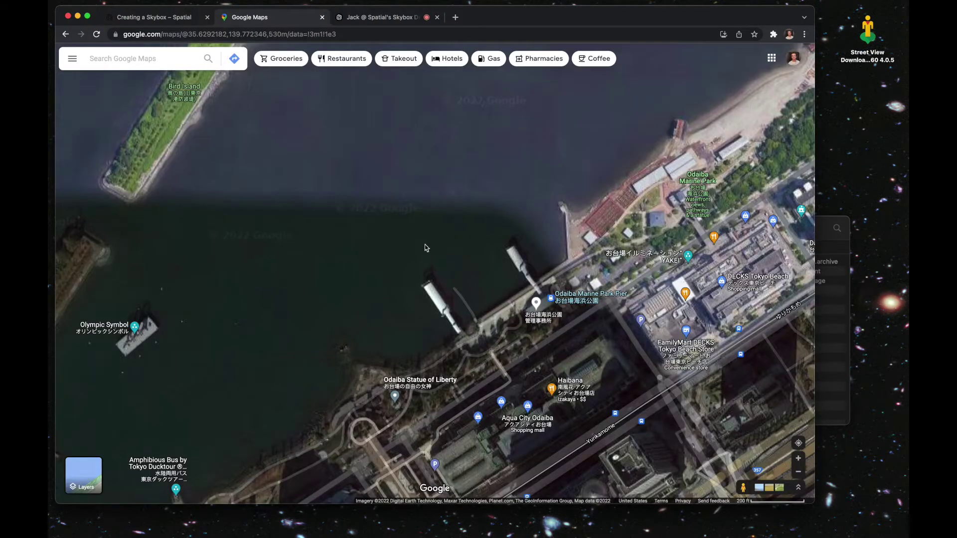
Step: Enter Street View on the Odaiba pier and turn the panorama toward the Rainbow Bridge
{"action": "scroll", "coordinate": [454, 291], "scroll_direction": "up", "scroll_amount": 5}
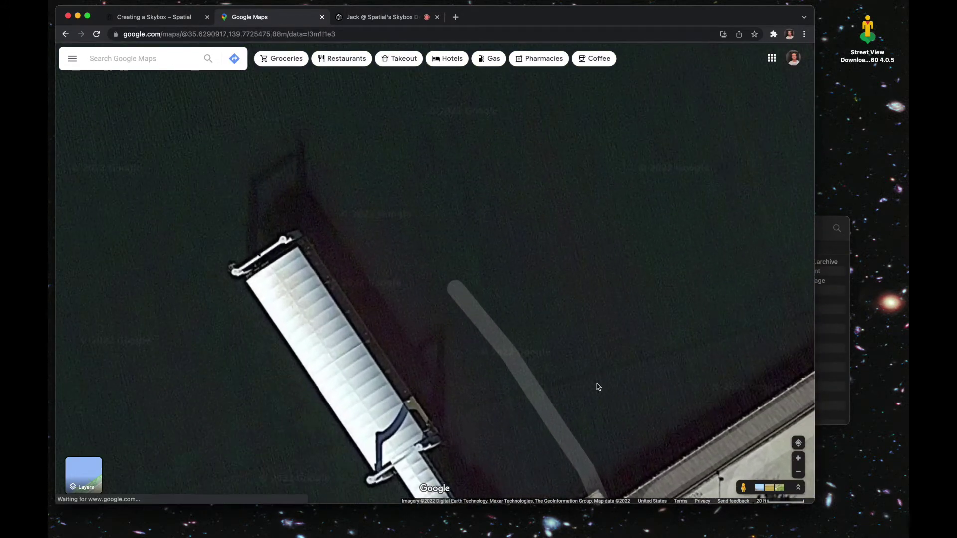
{"action": "left_click_drag", "start_coordinate": [743, 488], "coordinate": [484, 268]}
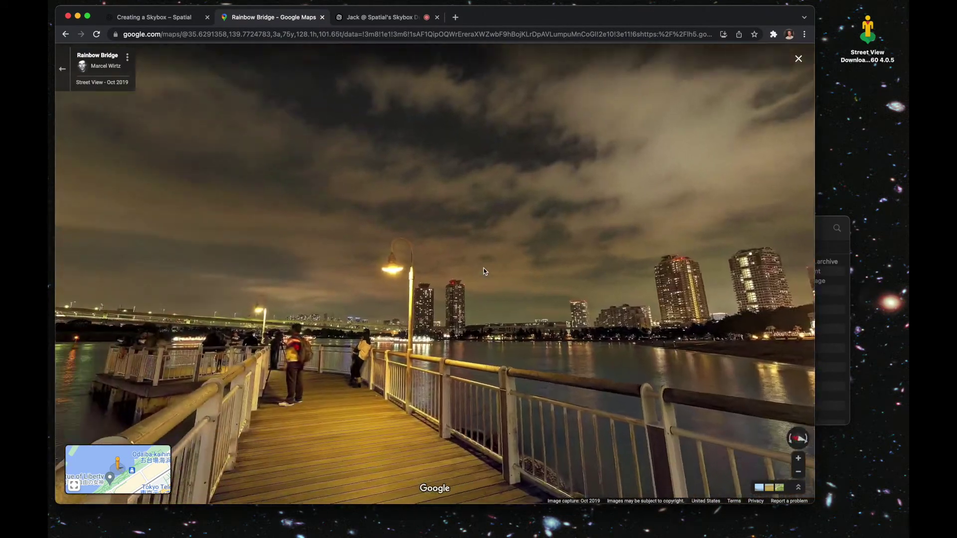
{"action": "left_click_drag", "start_coordinate": [290, 286], "coordinate": [620, 288]}
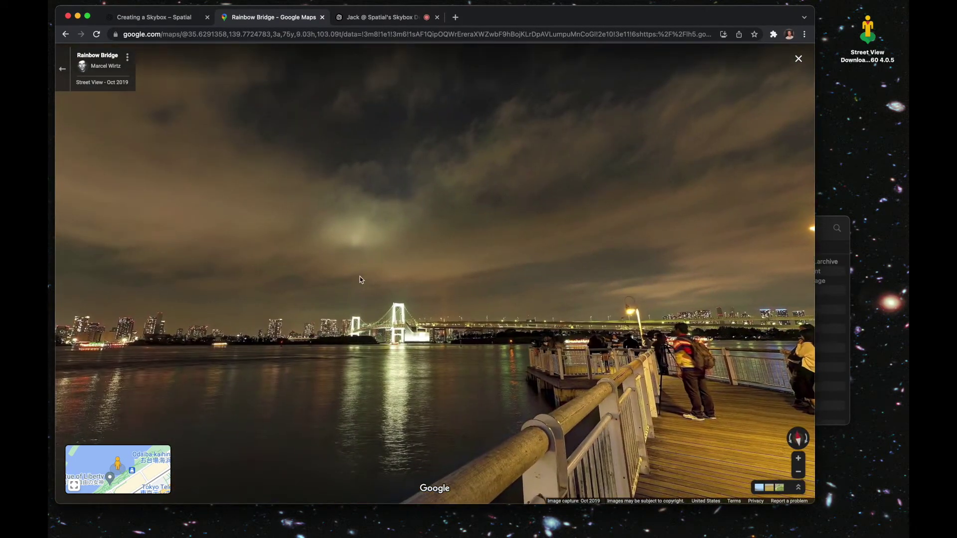
{"action": "left_click_drag", "start_coordinate": [361, 280], "coordinate": [579, 258]}
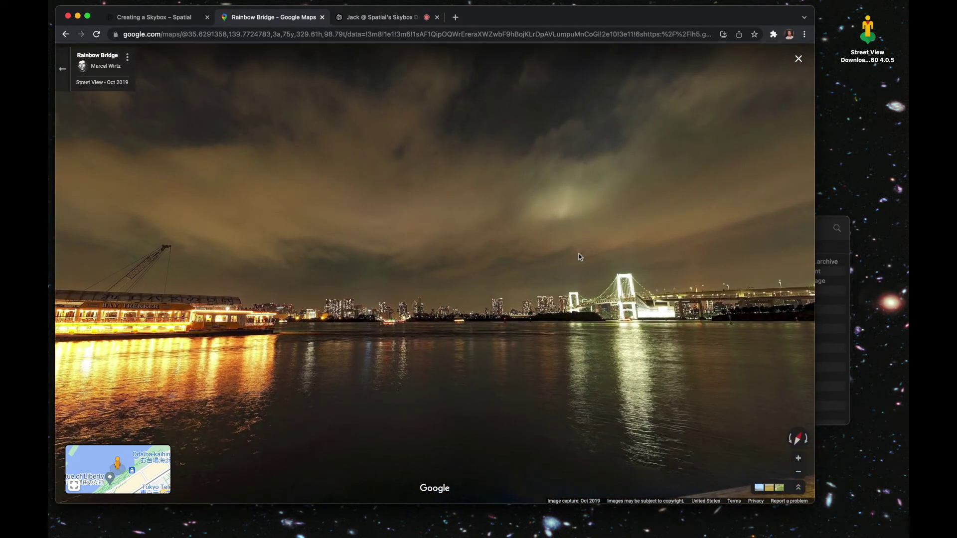
Step: Copy the Street View panorama link and spread out all open windows
{"action": "left_click", "coordinate": [445, 34]}
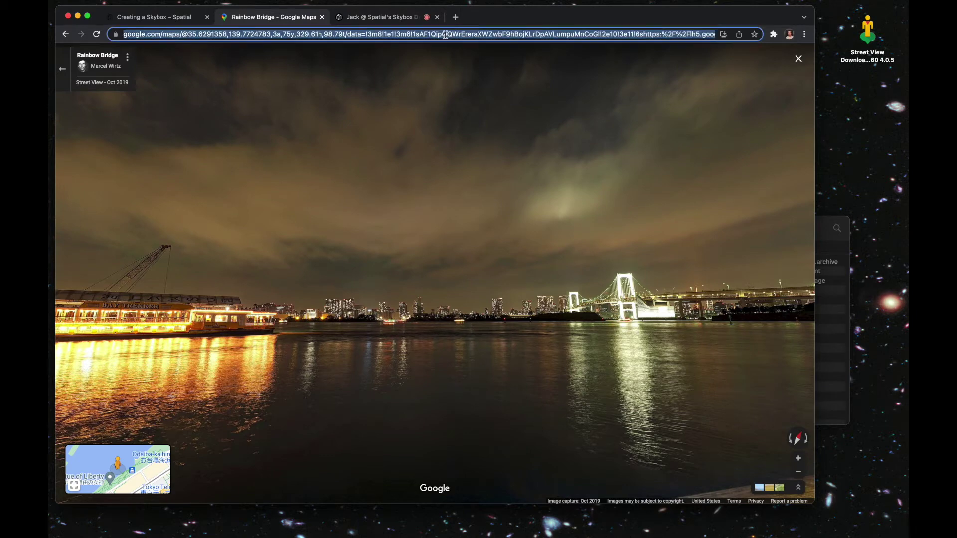
{"action": "right_click", "coordinate": [438, 35]}
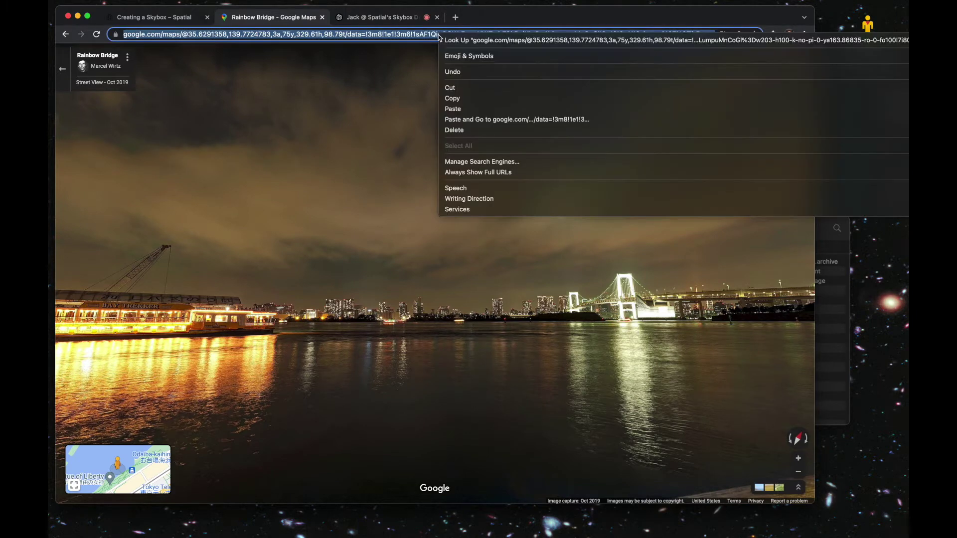
{"action": "left_click", "coordinate": [453, 98]}
{"action": "key", "text": "ctrl+Up"}
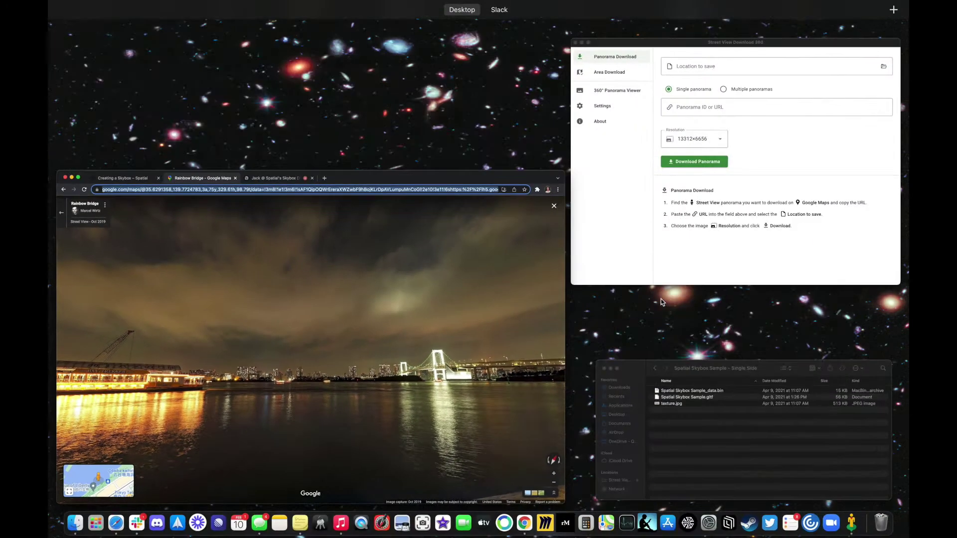
Step: Save the pasted Street View link's panorama to Desktop as Street View 360.jpg, then close the app
{"action": "left_click", "coordinate": [641, 128]}
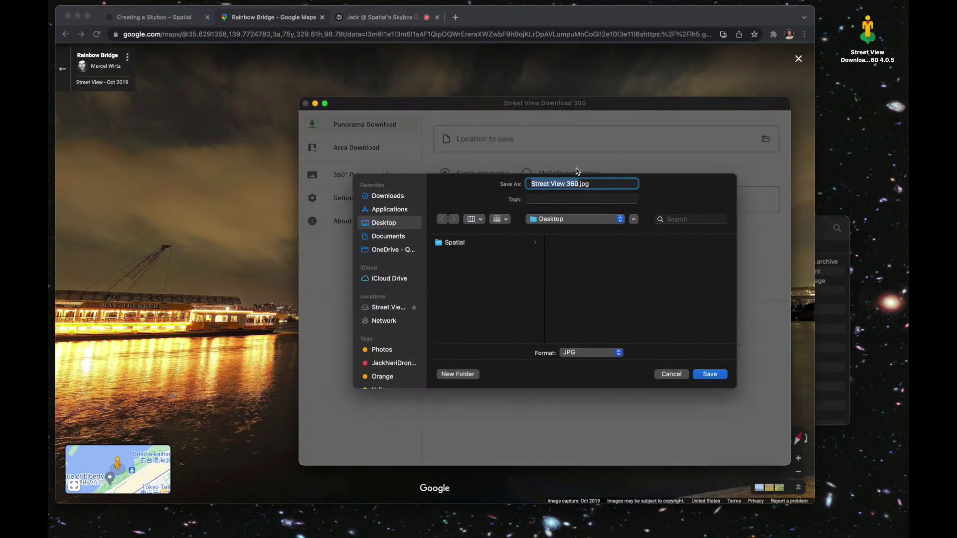
{"action": "left_click", "coordinate": [713, 373]}
{"action": "left_click", "coordinate": [476, 202]}
{"action": "right_click", "coordinate": [476, 204]}
{"action": "left_click", "coordinate": [490, 230]}
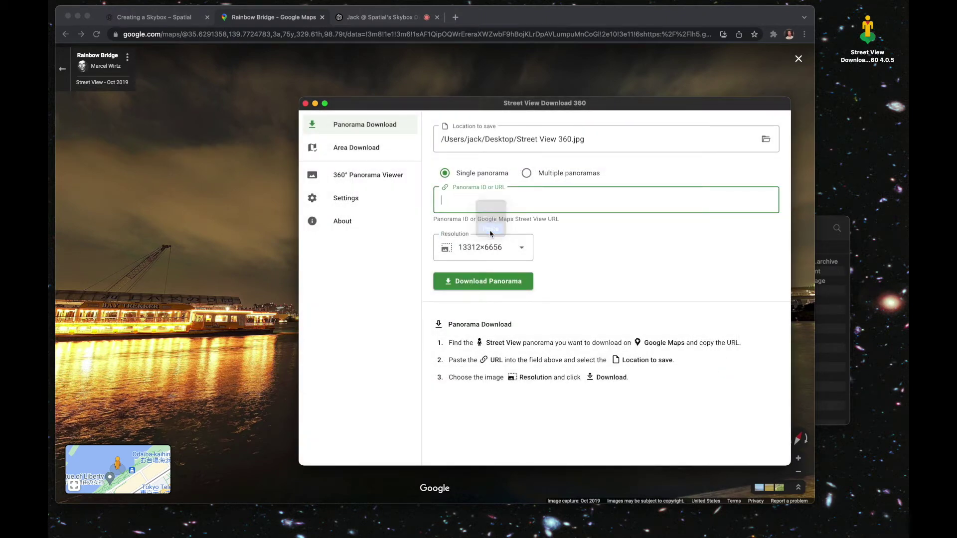
{"action": "left_click", "coordinate": [499, 282]}
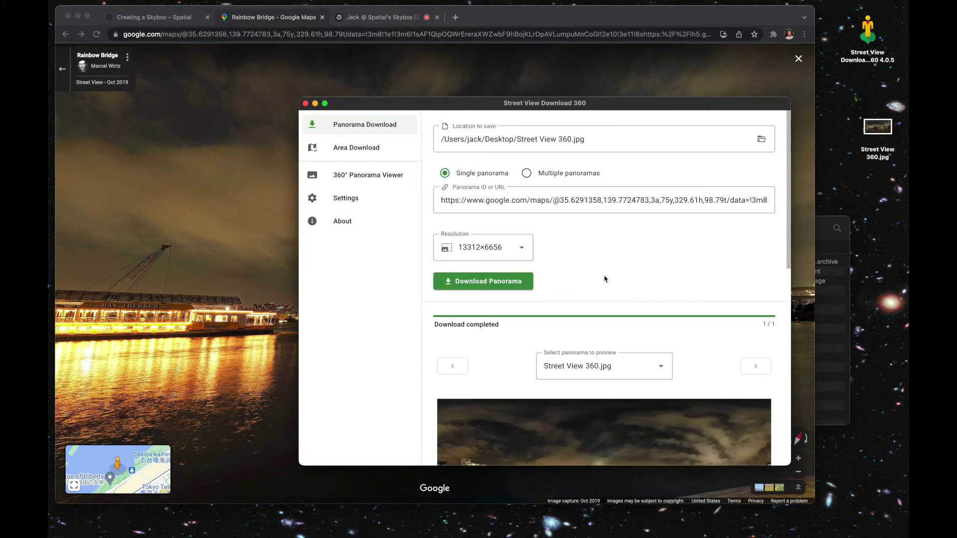
{"action": "left_click", "coordinate": [306, 104]}
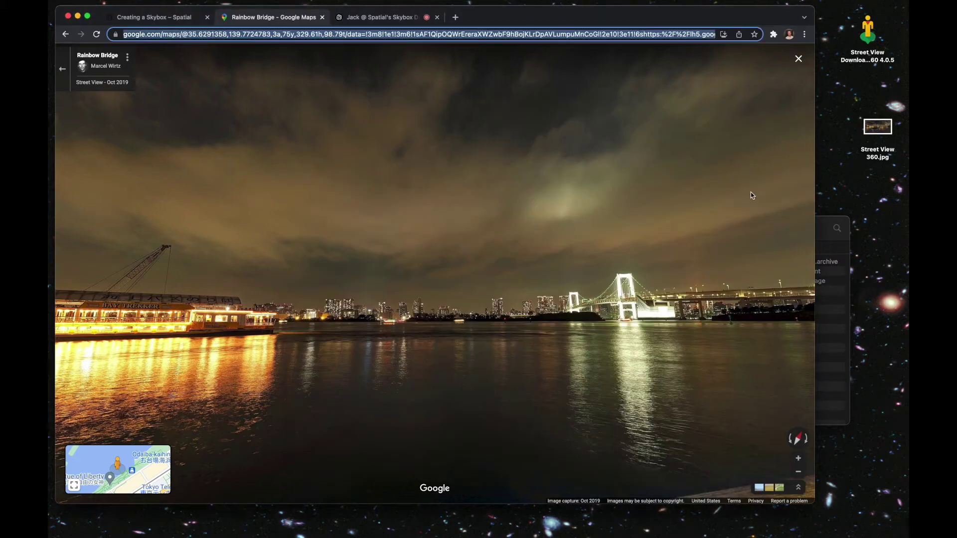
Step: Move the sample folder's old texture.jpg to the Trash
{"action": "left_click", "coordinate": [828, 228]}
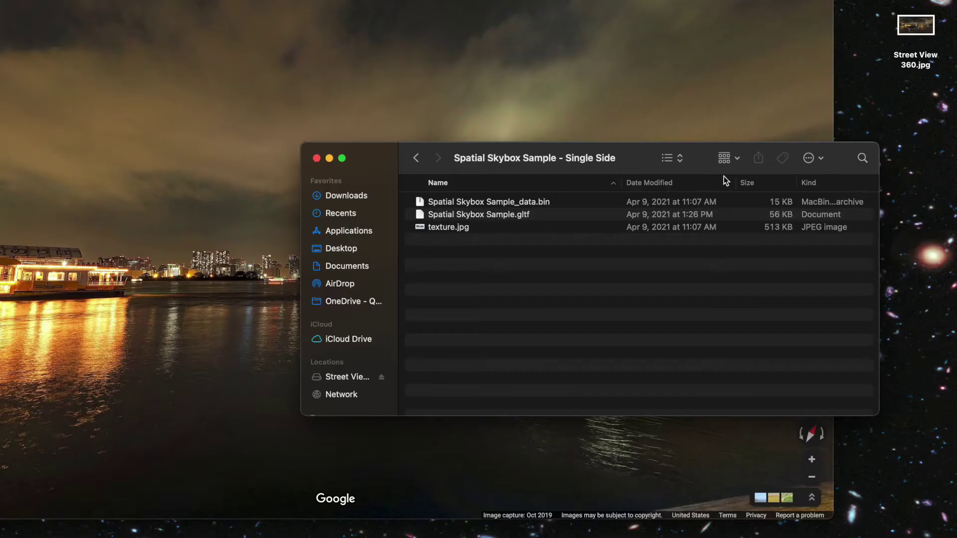
{"action": "left_click", "coordinate": [499, 230]}
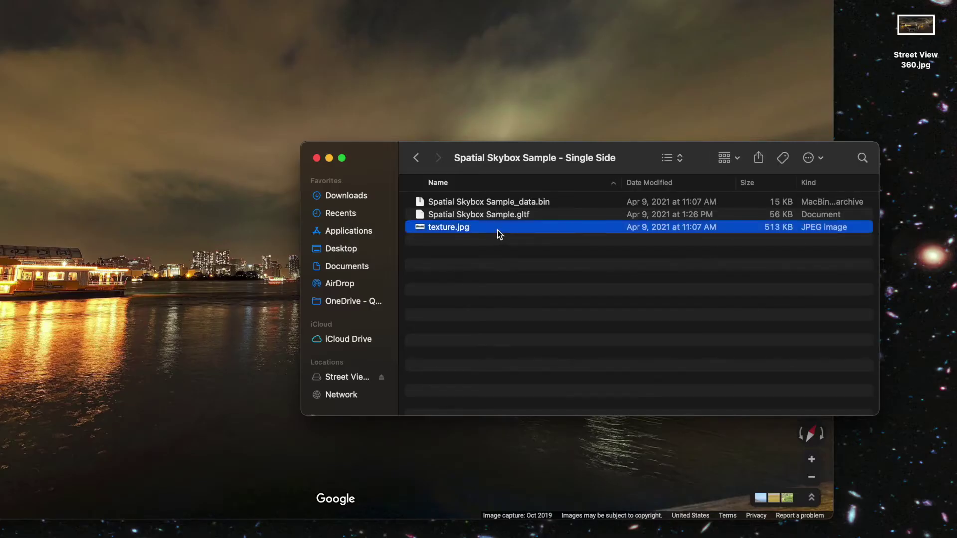
{"action": "right_click", "coordinate": [498, 229]}
{"action": "left_click", "coordinate": [534, 272]}
Step: Rename Street View 360.jpg to texture.jpg and drag it into the Single Side folder
{"action": "left_click", "coordinate": [920, 24]}
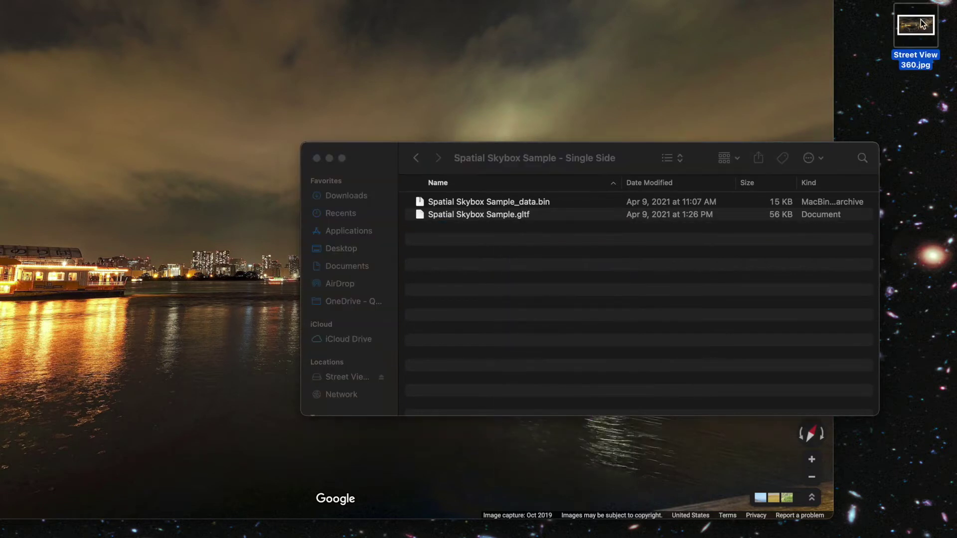
{"action": "key", "text": "Return"}
{"action": "type", "text": "textu"}
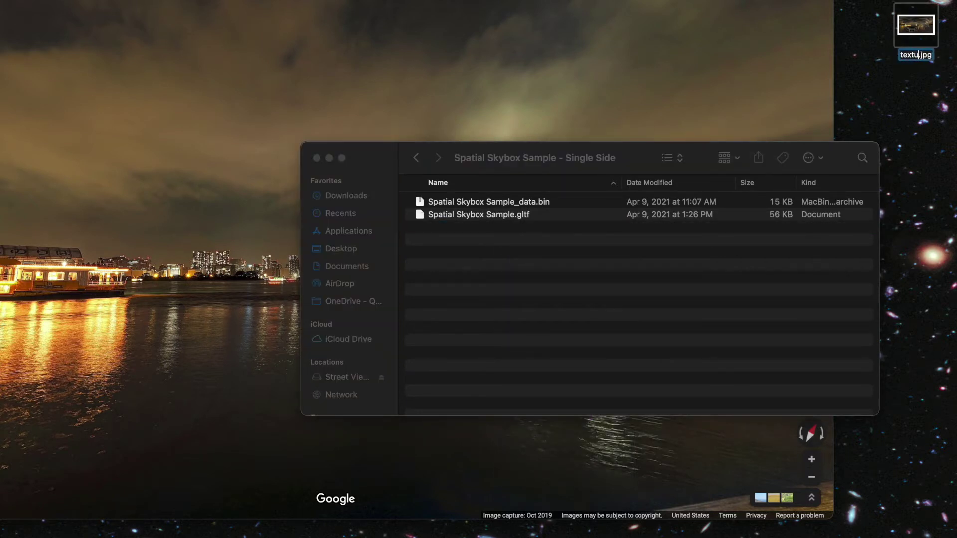
{"action": "key", "text": "Return"}
{"action": "left_click_drag", "start_coordinate": [931, 28], "coordinate": [653, 249]}
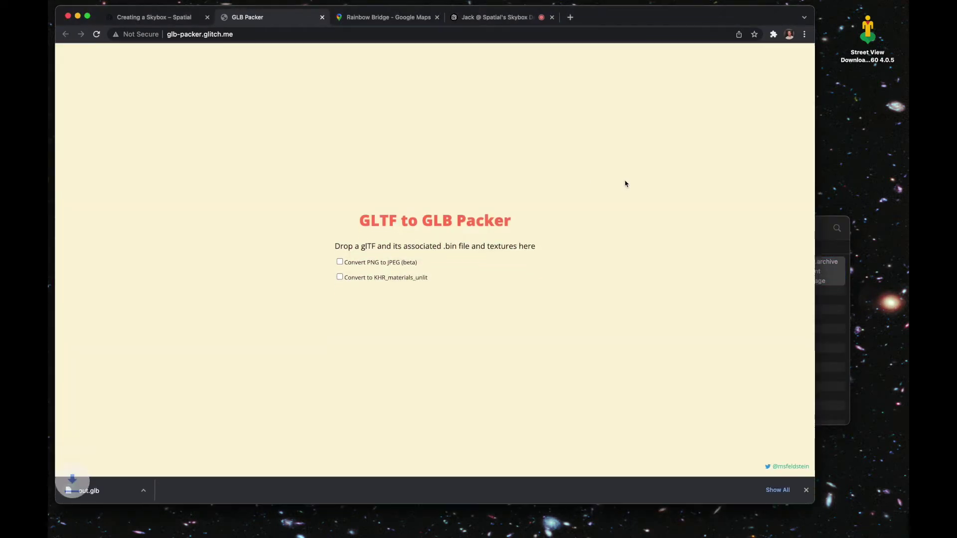
Step: Drag the packed out.glb from GLB Packer onto the desktop
{"action": "left_click_drag", "start_coordinate": [77, 491], "coordinate": [874, 165]}
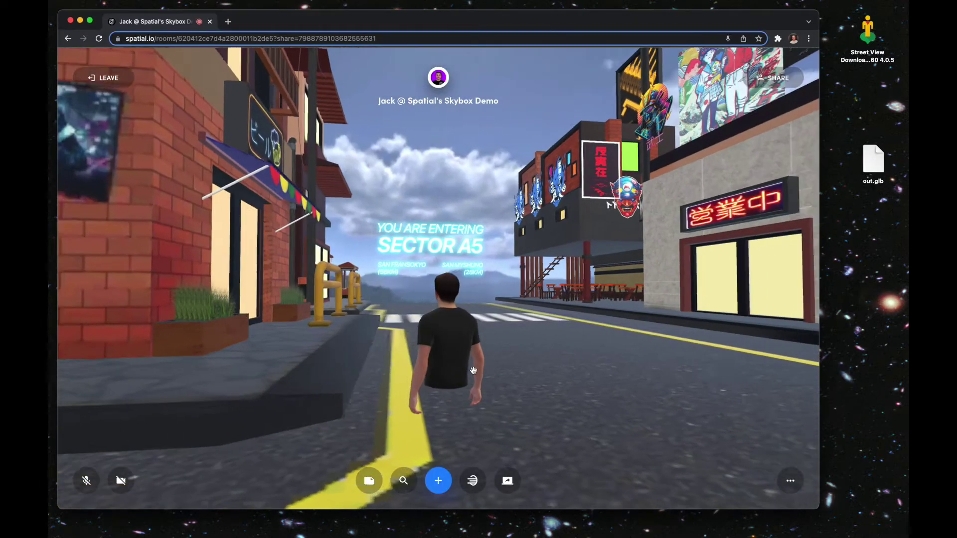
Step: Face the Sector B1 street, drop out.glb into the room, and move the orb toward the building
{"action": "key", "text": "Right"}
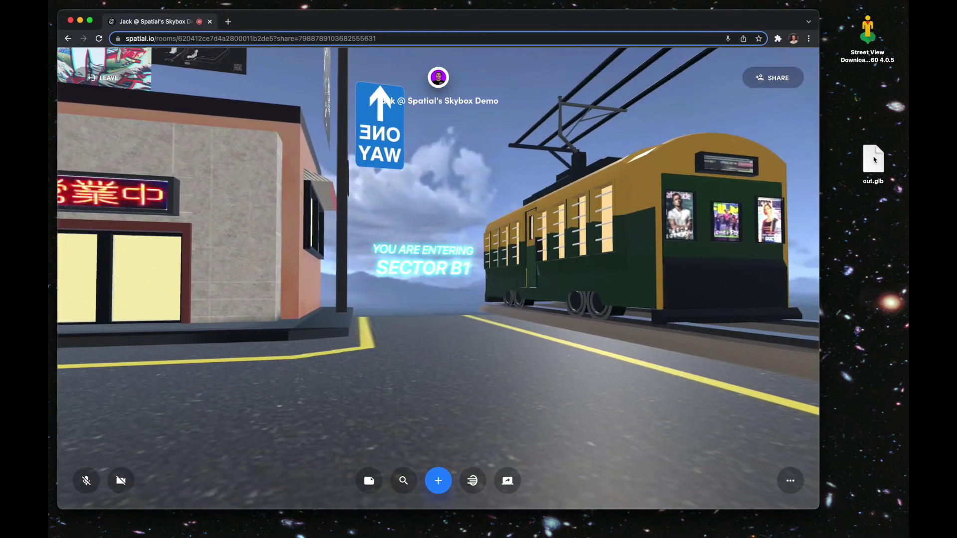
{"action": "left_click_drag", "start_coordinate": [873, 160], "coordinate": [473, 293]}
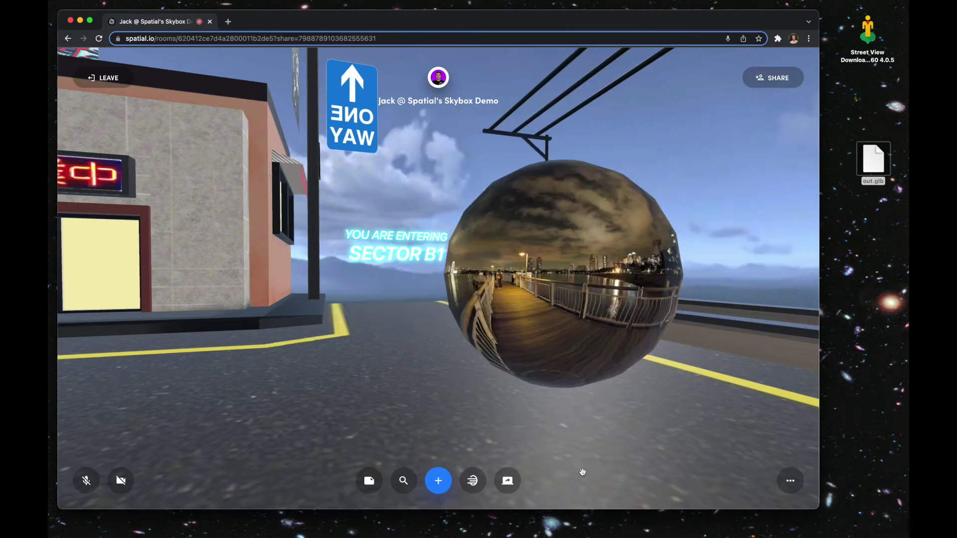
{"action": "left_click_drag", "start_coordinate": [556, 293], "coordinate": [440, 287]}
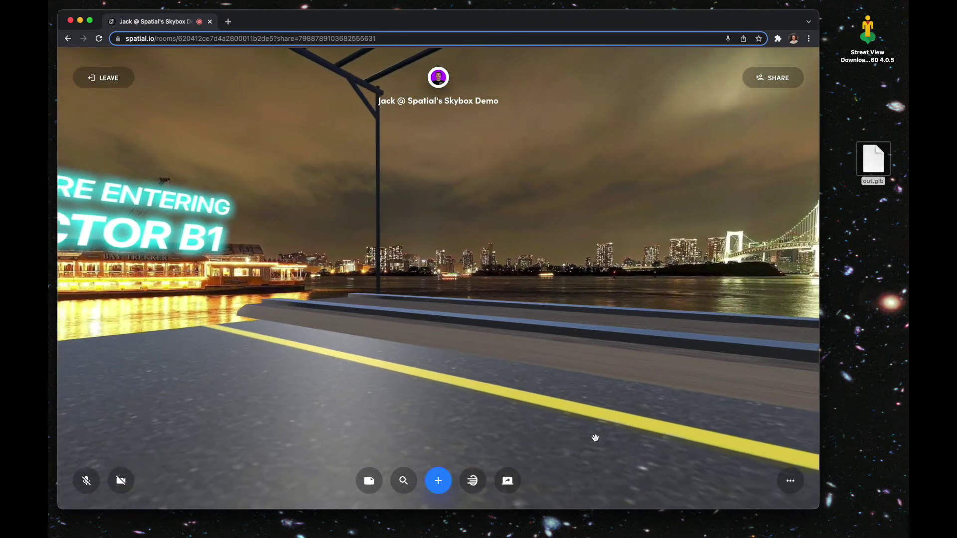
Step: Walk through the Sector B1 and A5 streets to check the night Rainbow Bridge sky
{"action": "key", "text": "Right"}
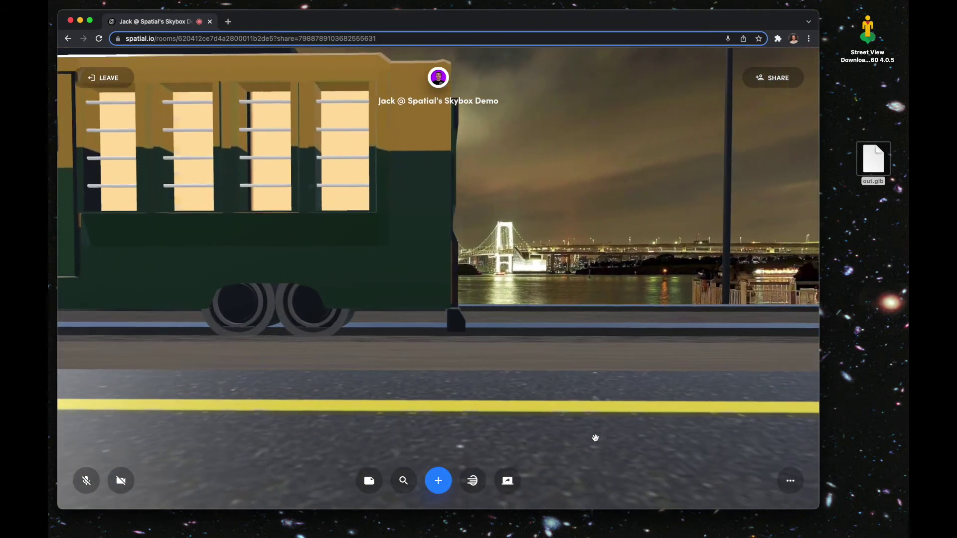
{"action": "key", "text": "Left"}
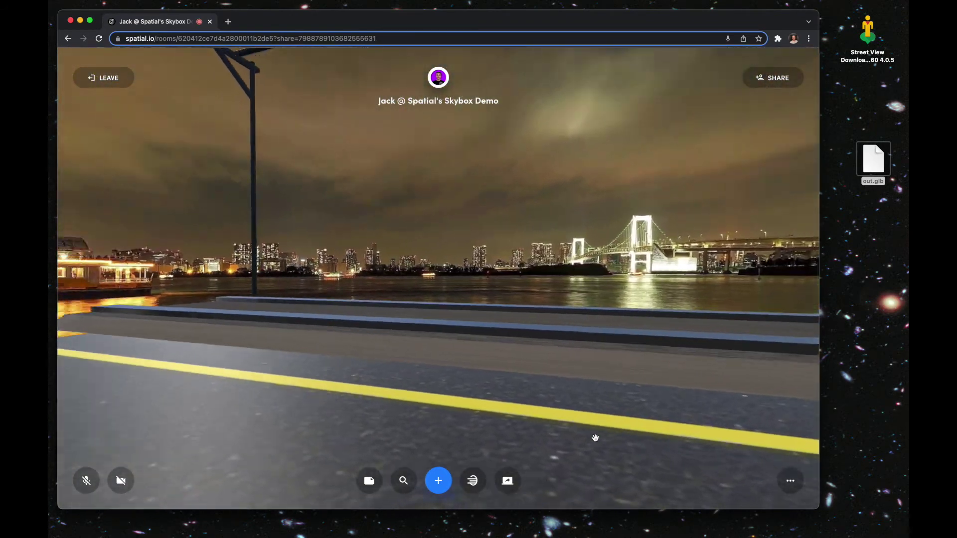
{"action": "key", "text": "Up"}
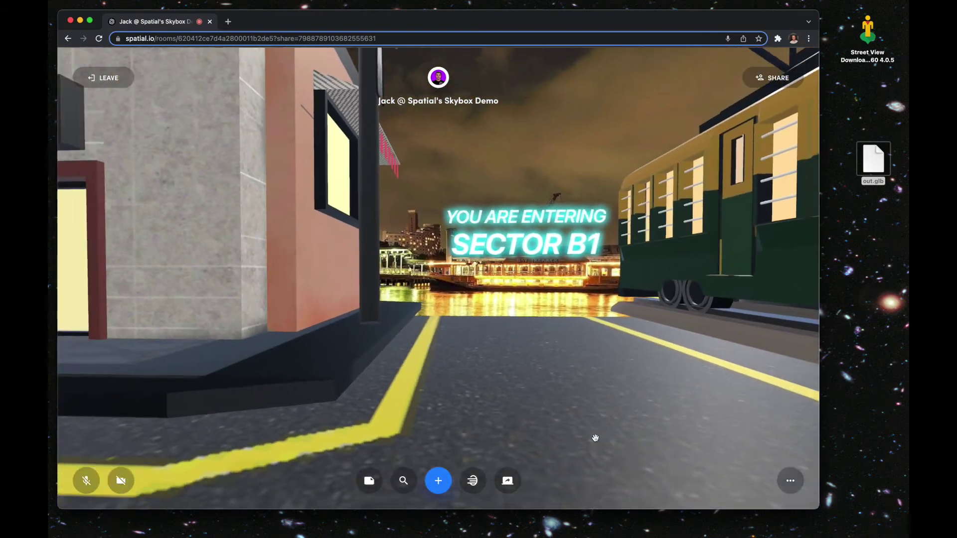
{"action": "key", "text": "Right"}
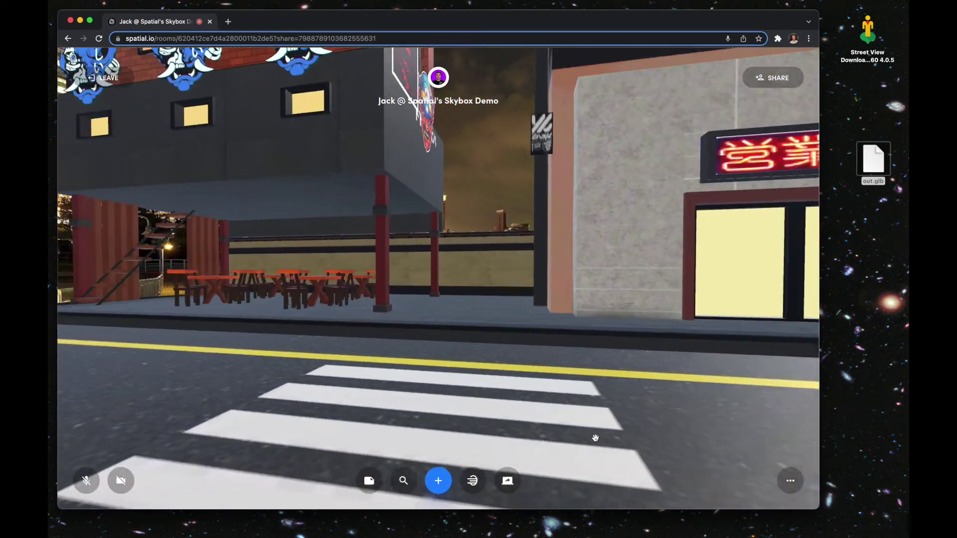
{"action": "key", "text": "Right"}
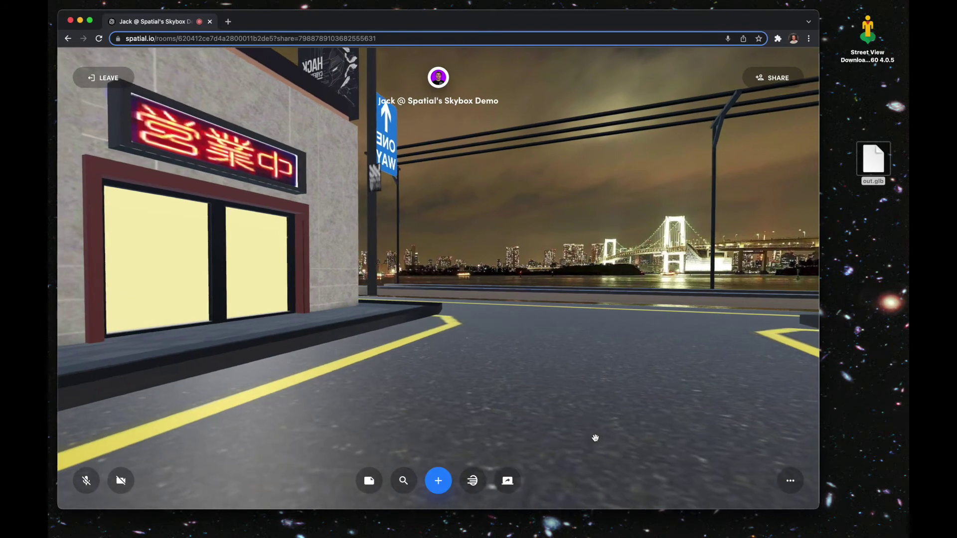
{"action": "key", "text": "Right"}
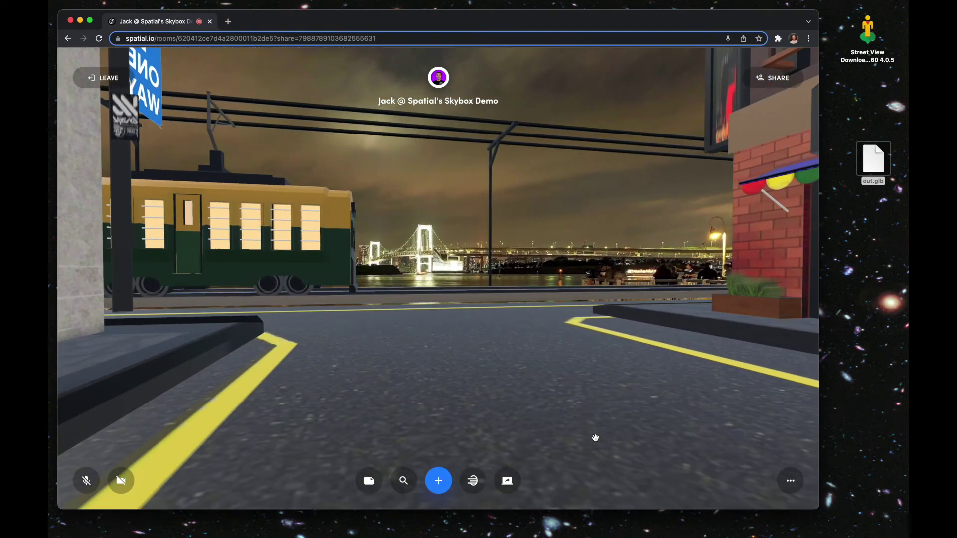
{"action": "key", "text": "Left"}
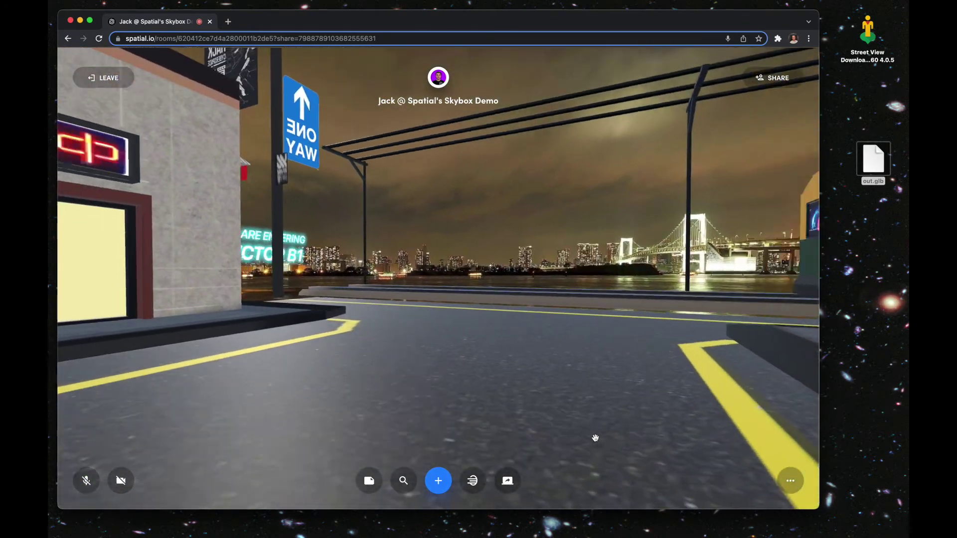
{"action": "key", "text": "Right"}
{"action": "key", "text": "Right"}
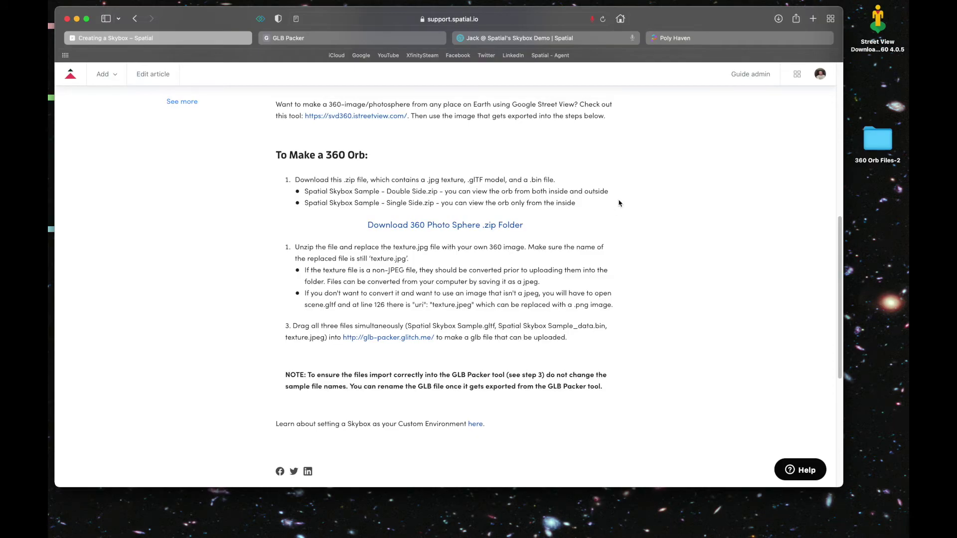
Step: Find the Spaichingen Hill HDRI among Poly Haven's HDRIs and open its 8K tonemapped JPG
{"action": "left_click", "coordinate": [714, 40]}
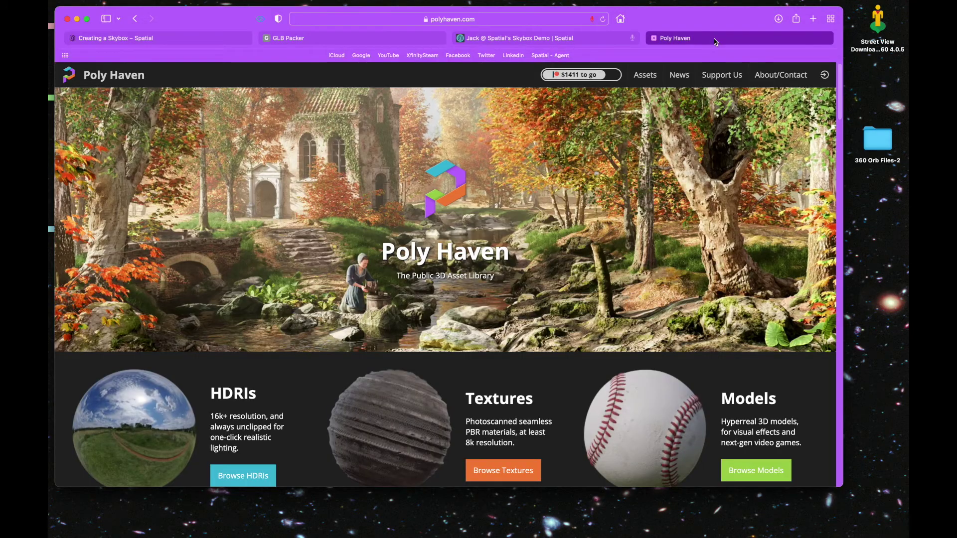
{"action": "mouse_move", "coordinate": [650, 81]}
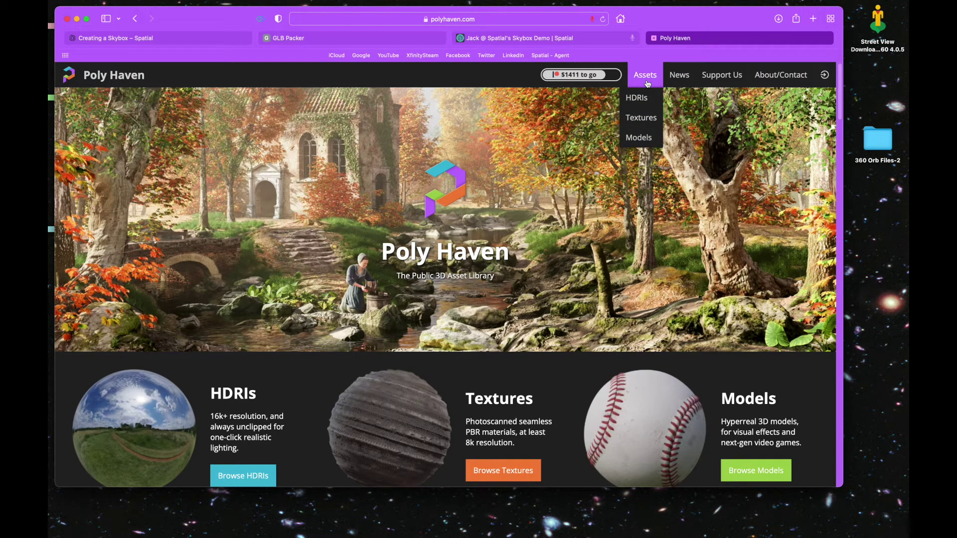
{"action": "left_click", "coordinate": [640, 102]}
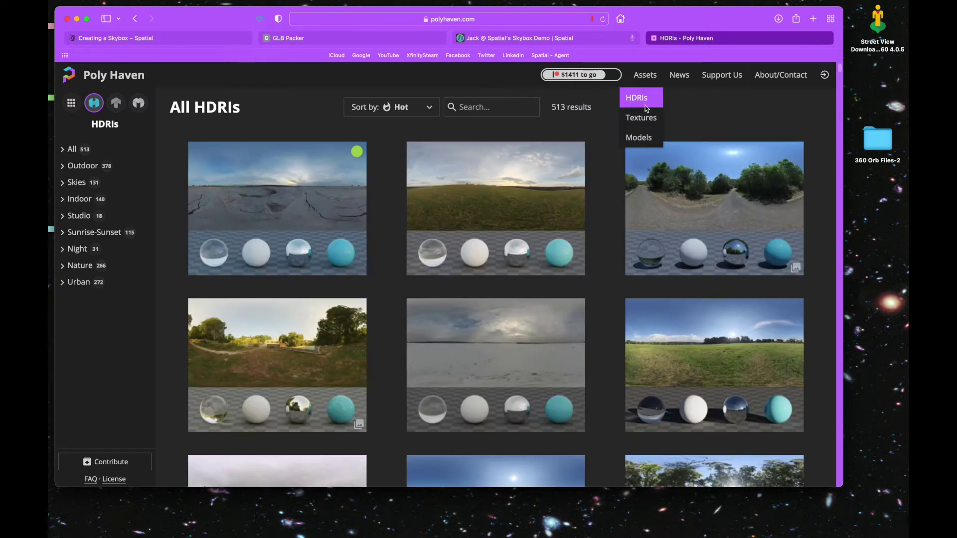
{"action": "scroll", "coordinate": [605, 225], "scroll_direction": "down", "scroll_amount": 4}
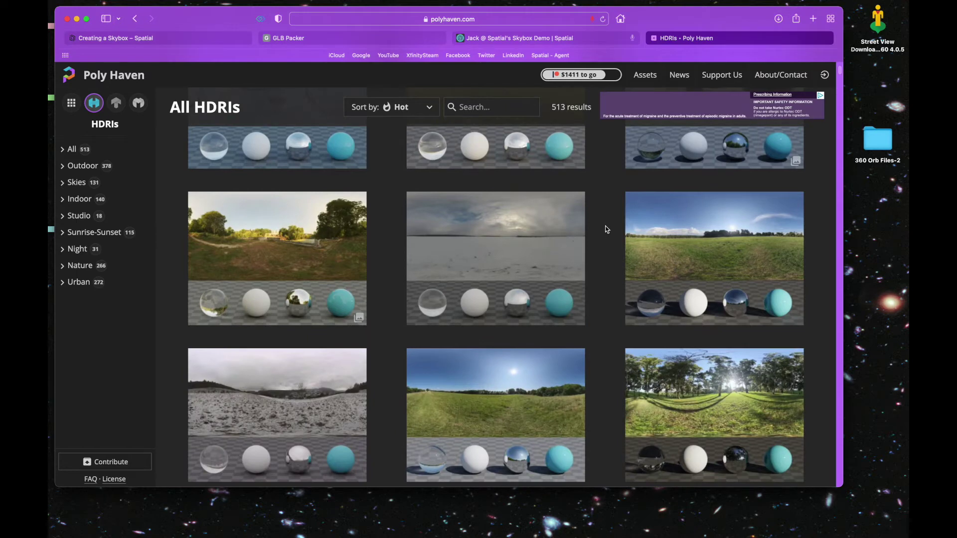
{"action": "scroll", "coordinate": [608, 229], "scroll_direction": "down", "scroll_amount": 8}
{"action": "scroll", "coordinate": [607, 228], "scroll_direction": "down", "scroll_amount": 6}
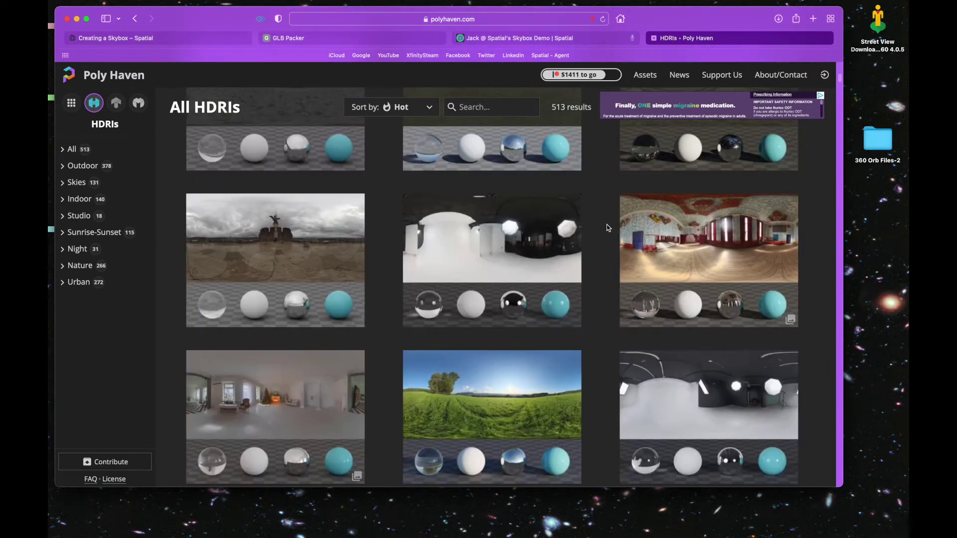
{"action": "scroll", "coordinate": [609, 228], "scroll_direction": "down", "scroll_amount": 5}
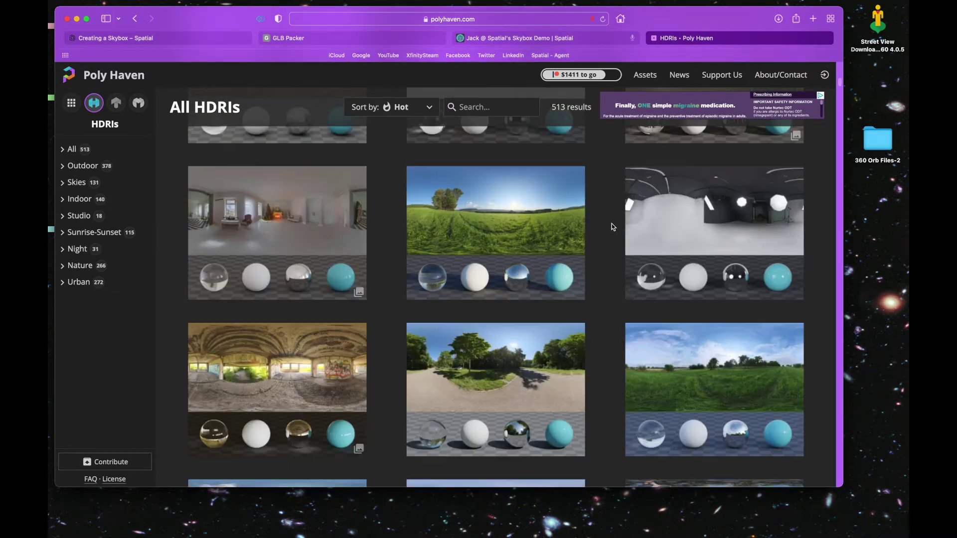
{"action": "left_click", "coordinate": [503, 223]}
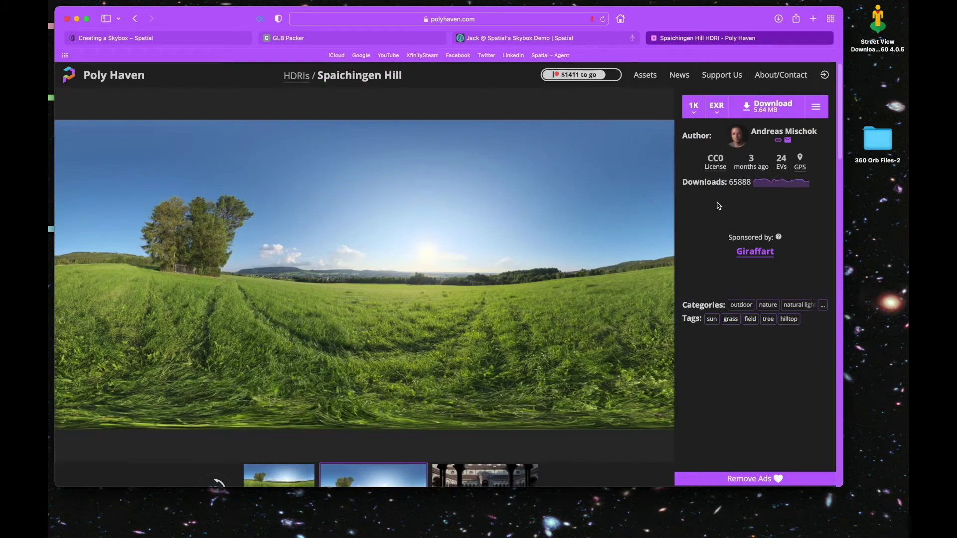
{"action": "left_click", "coordinate": [816, 107]}
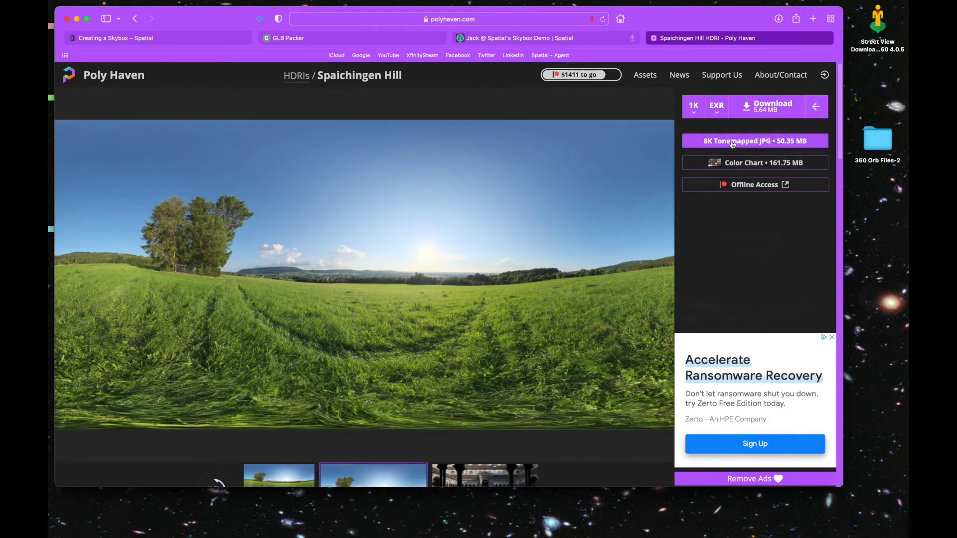
{"action": "left_click", "coordinate": [769, 142]}
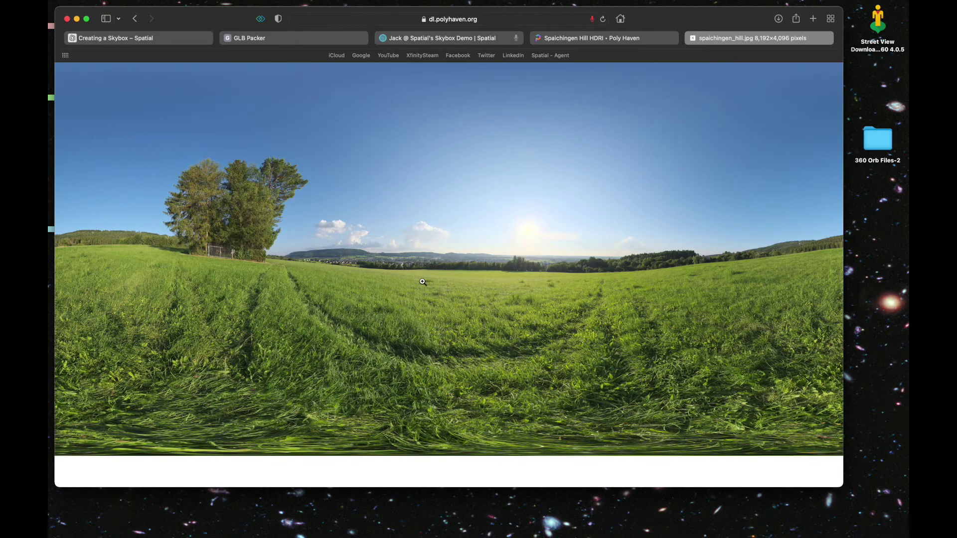
Step: Save the Spaichingen Hill panorama to Downloads and return to the GLB Packer page
{"action": "right_click", "coordinate": [423, 282]}
{"action": "left_click", "coordinate": [456, 285]}
{"action": "key", "text": "super+w"}
{"action": "key", "text": "super+w"}
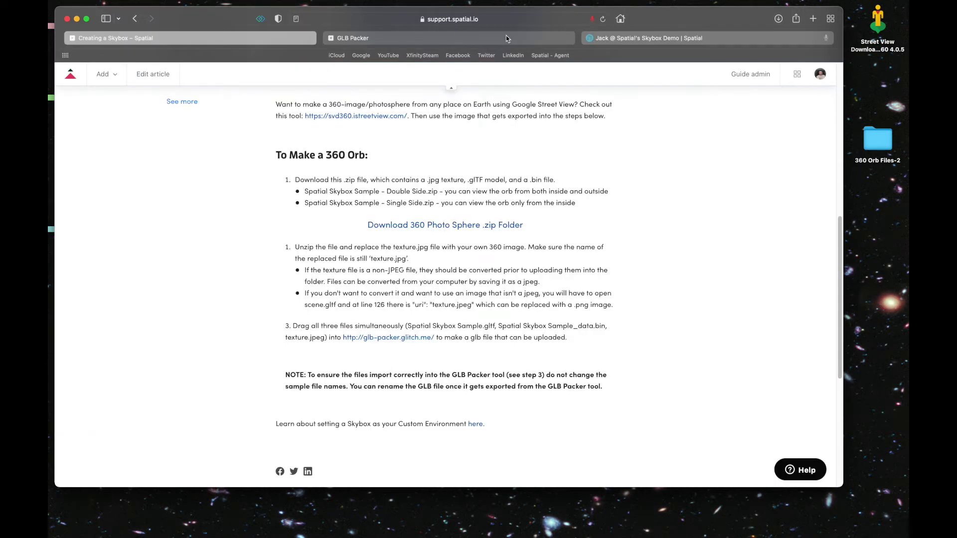
{"action": "left_click", "coordinate": [506, 38]}
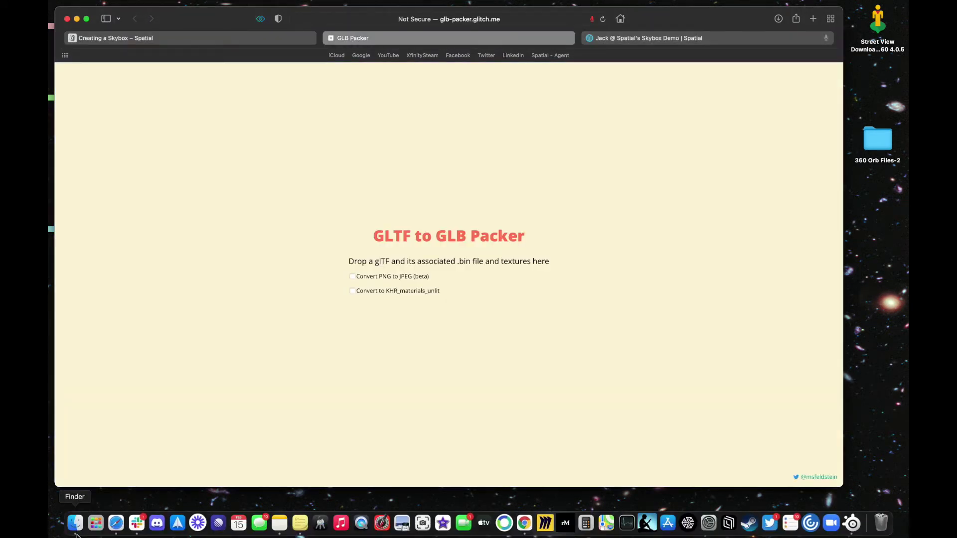
Step: Move spaichingen_hill.jpg from Finder's Downloads folder onto the desktop
{"action": "left_click", "coordinate": [76, 523]}
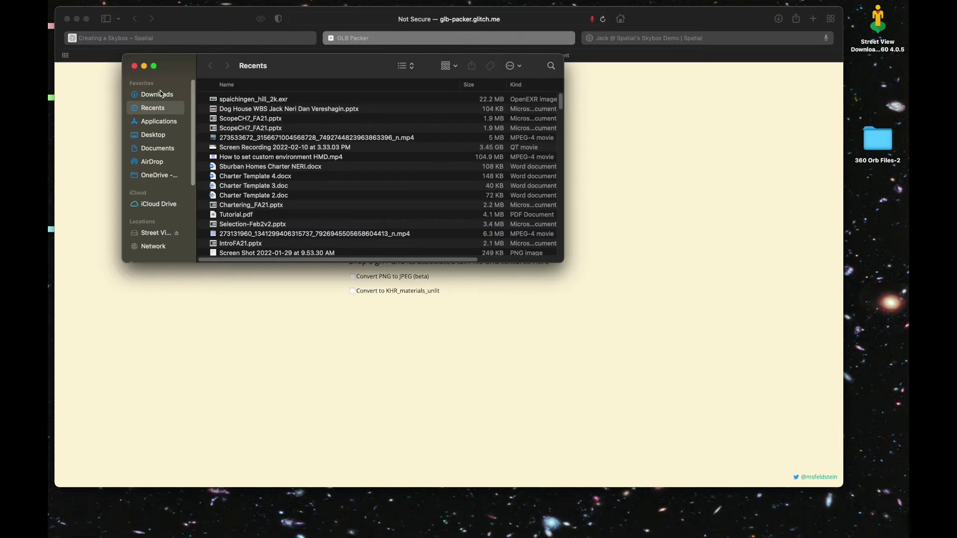
{"action": "left_click", "coordinate": [159, 94]}
{"action": "left_click_drag", "start_coordinate": [251, 102], "coordinate": [875, 205]}
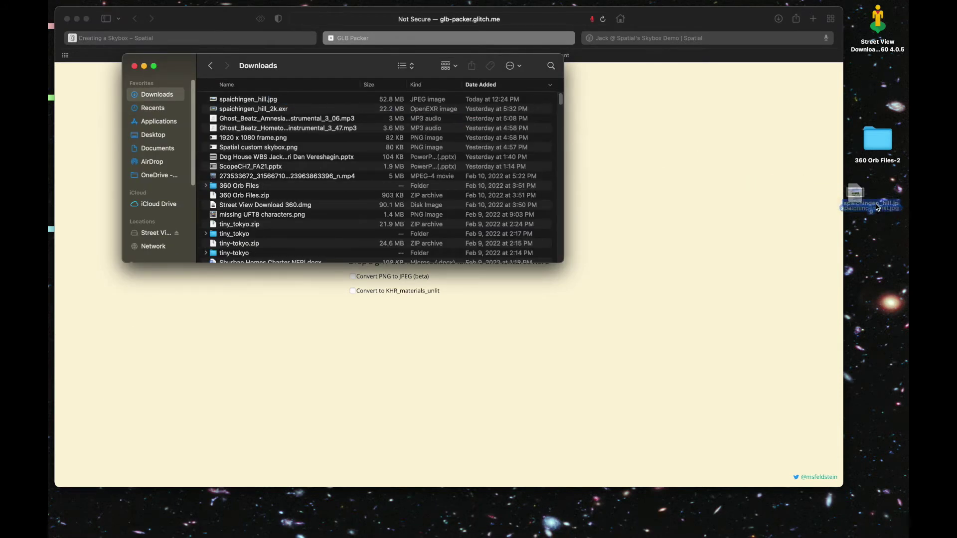
{"action": "left_click", "coordinate": [135, 67]}
Step: In 360 Orb Files-2 > Double Side, move the old texture.jpg to the Trash
{"action": "left_click", "coordinate": [875, 145]}
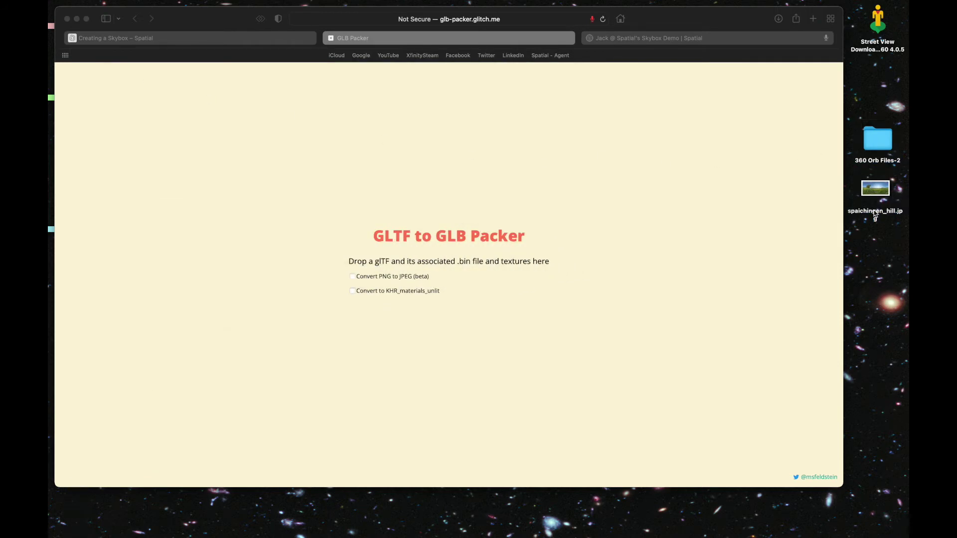
{"action": "double_click", "coordinate": [870, 149]}
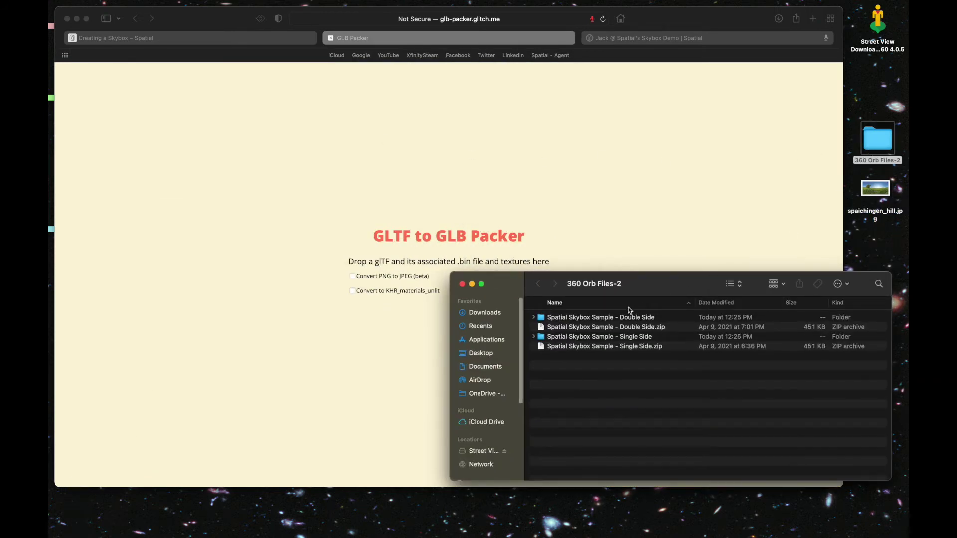
{"action": "double_click", "coordinate": [617, 319]}
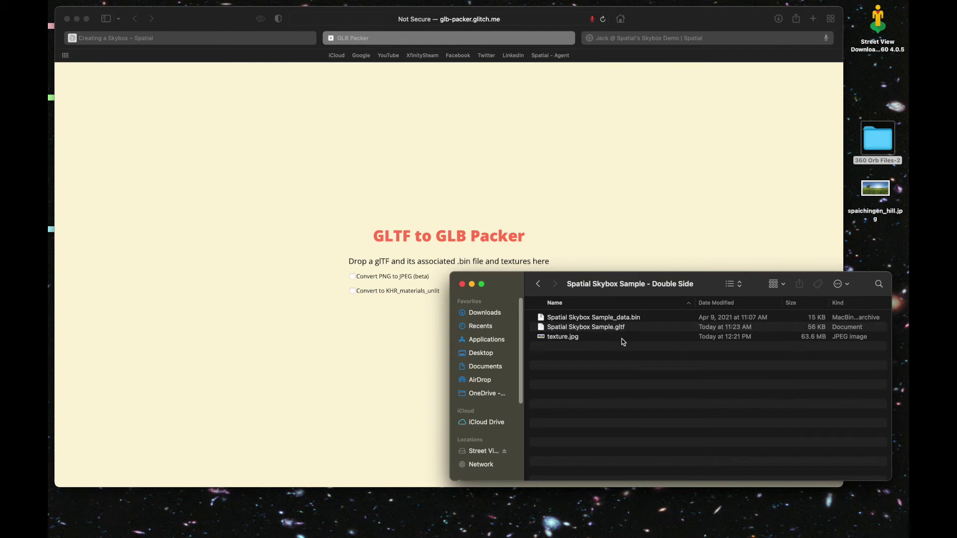
{"action": "right_click", "coordinate": [623, 339]}
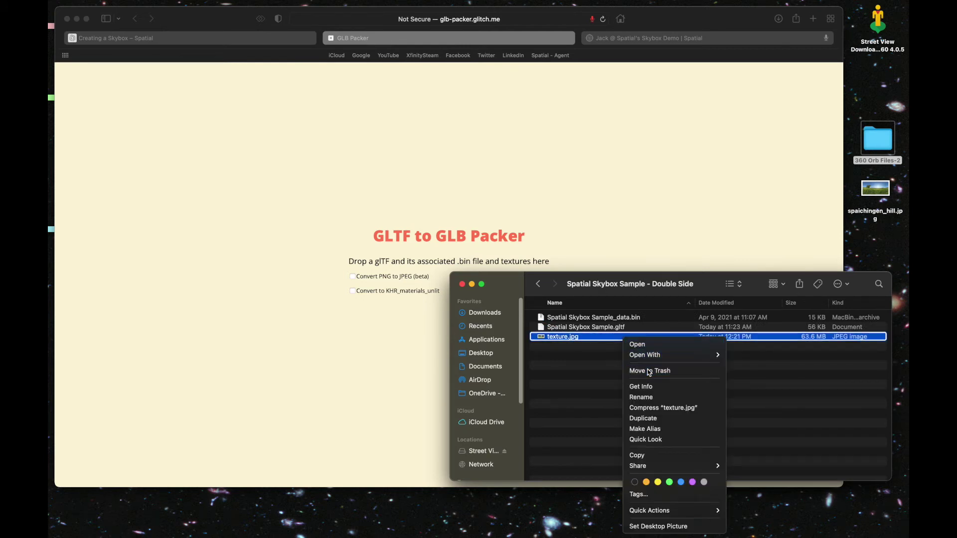
{"action": "left_click", "coordinate": [851, 212]}
Step: Add spaichingen_hill.jpg to Double Side, rename it texture.jpg, and select all three files
{"action": "left_click_drag", "start_coordinate": [851, 211], "coordinate": [702, 363]}
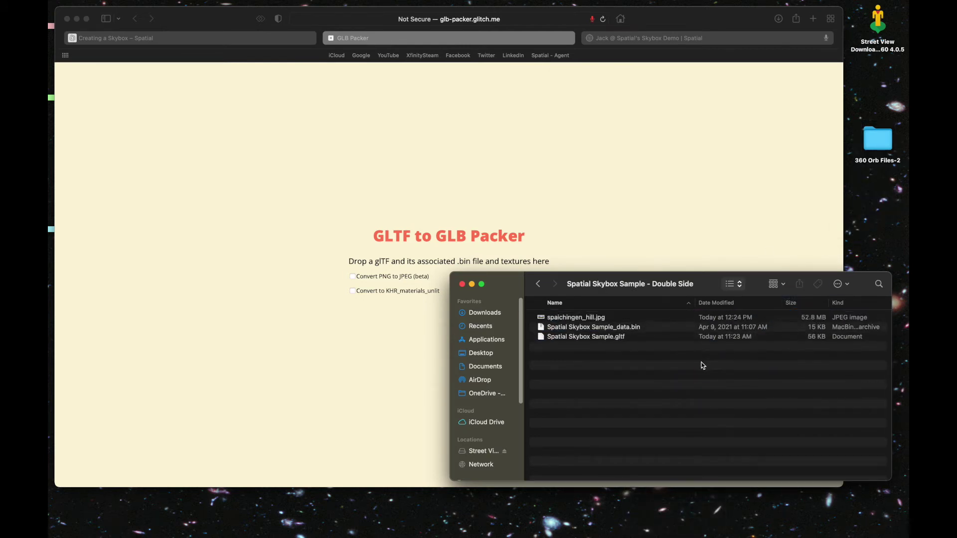
{"action": "key", "text": "Return"}
{"action": "type", "text": "text"}
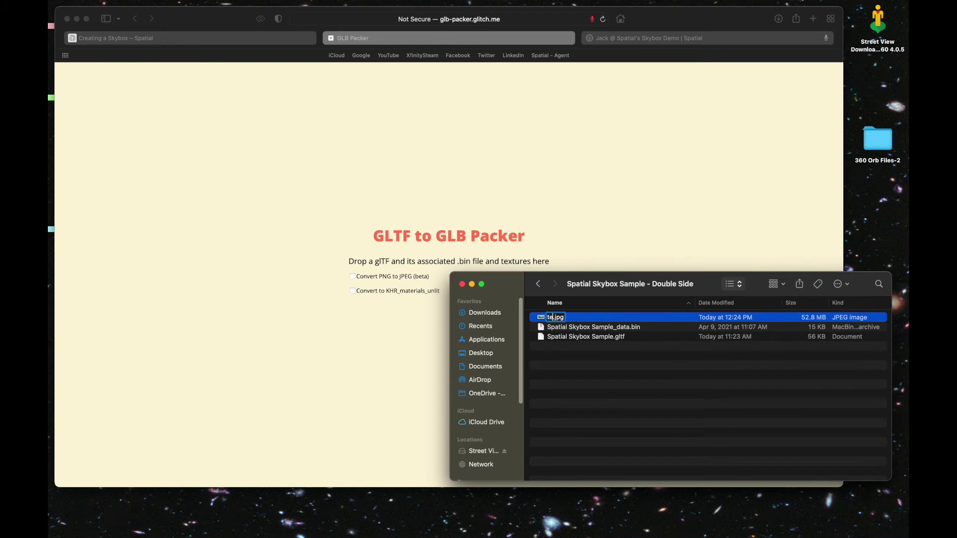
{"action": "type", "text": "ure"}
{"action": "key", "text": "Return"}
{"action": "left_click", "coordinate": [607, 382]}
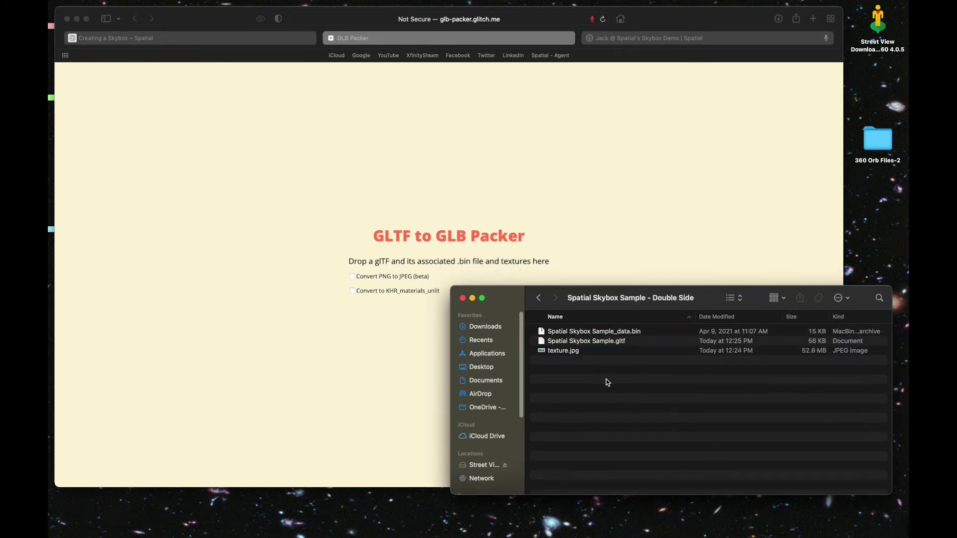
{"action": "left_click_drag", "start_coordinate": [620, 380], "coordinate": [623, 328]}
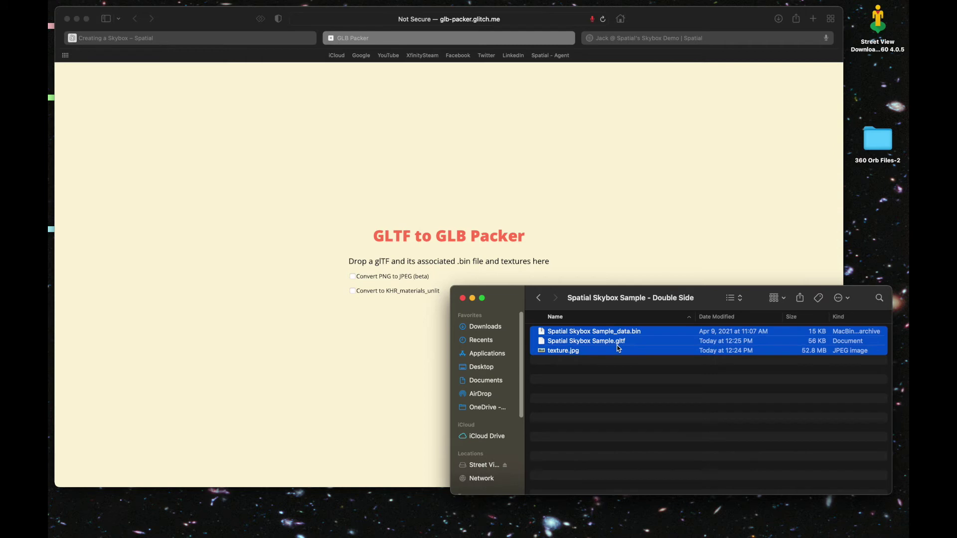
Step: Drop out.glb from the browser downloads into the space and set the orb as the skybox
{"action": "left_click", "coordinate": [779, 20]}
{"action": "left_click_drag", "start_coordinate": [825, 136], "coordinate": [460, 308]}
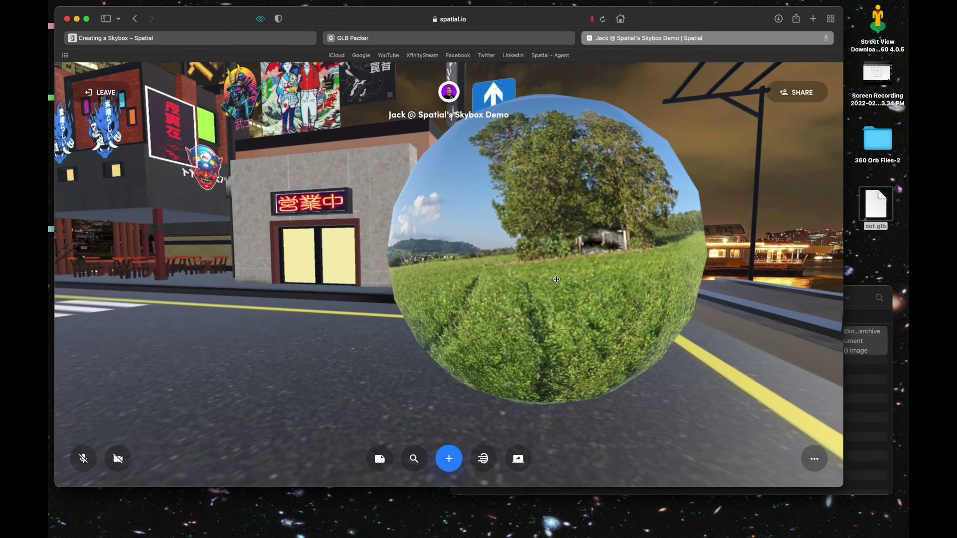
{"action": "left_click", "coordinate": [556, 279]}
{"action": "left_click", "coordinate": [483, 459]}
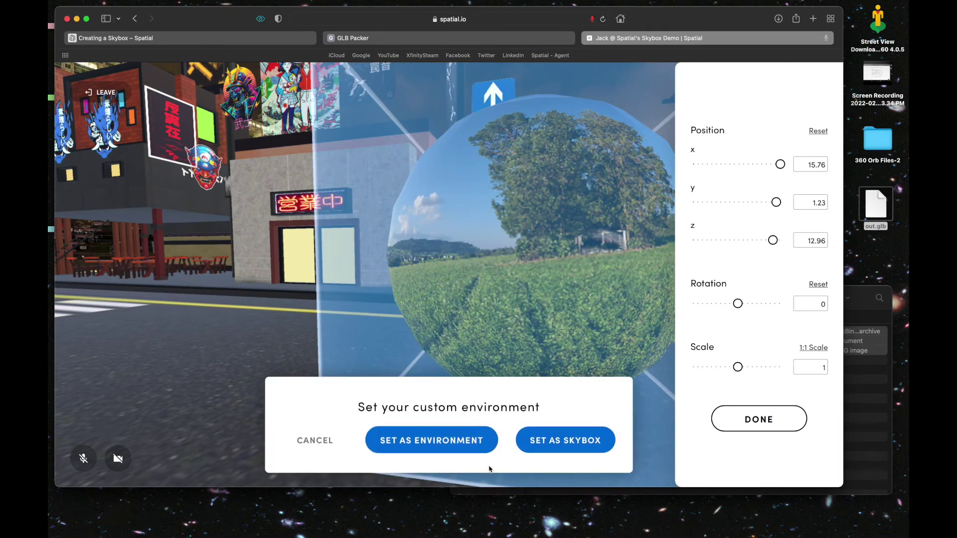
{"action": "left_click", "coordinate": [565, 441]}
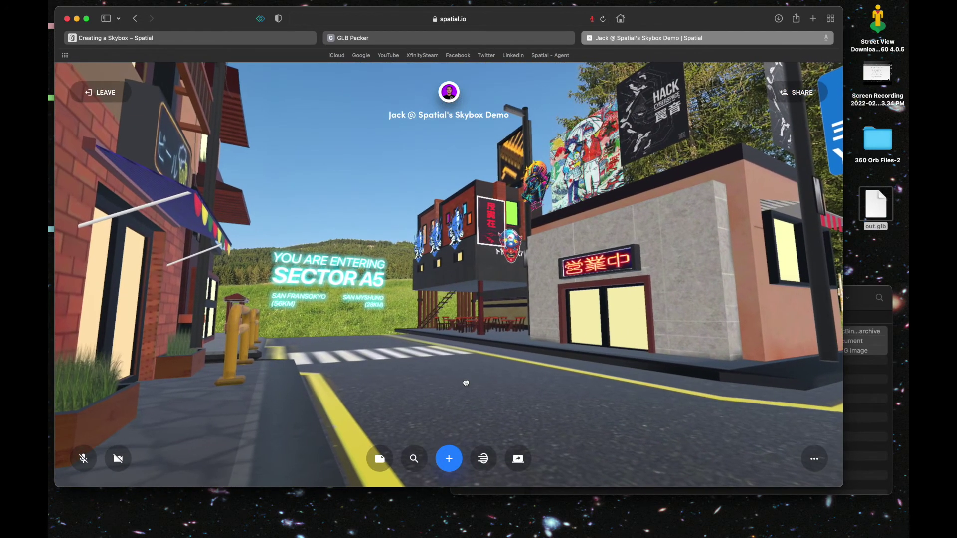
{"action": "left_click_drag", "start_coordinate": [467, 383], "coordinate": [652, 330]}
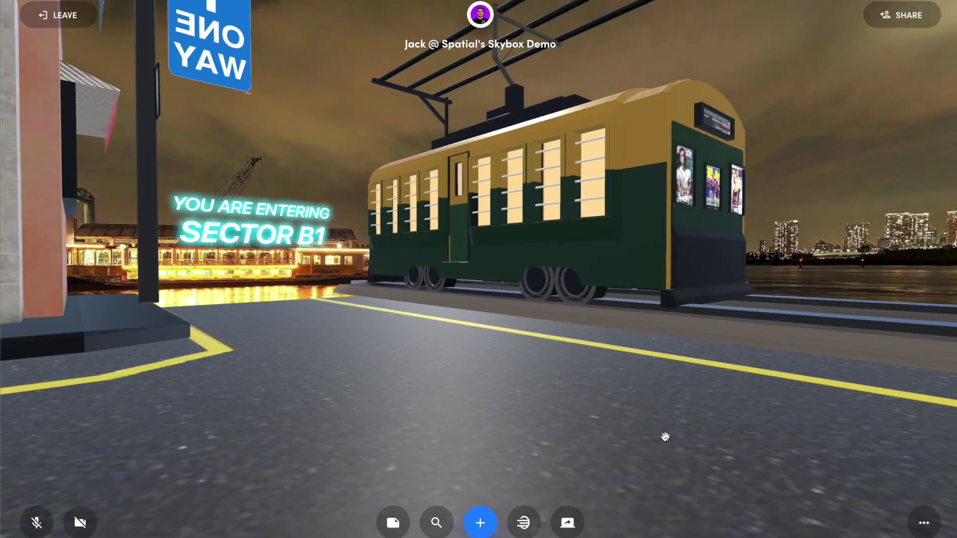
Step: Use Clear Custom Skybox in the Environment settings to restore the default cloudy mountain sky
{"action": "left_click_drag", "start_coordinate": [665, 436], "coordinate": [506, 402]}
{"action": "left_click", "coordinate": [924, 523]}
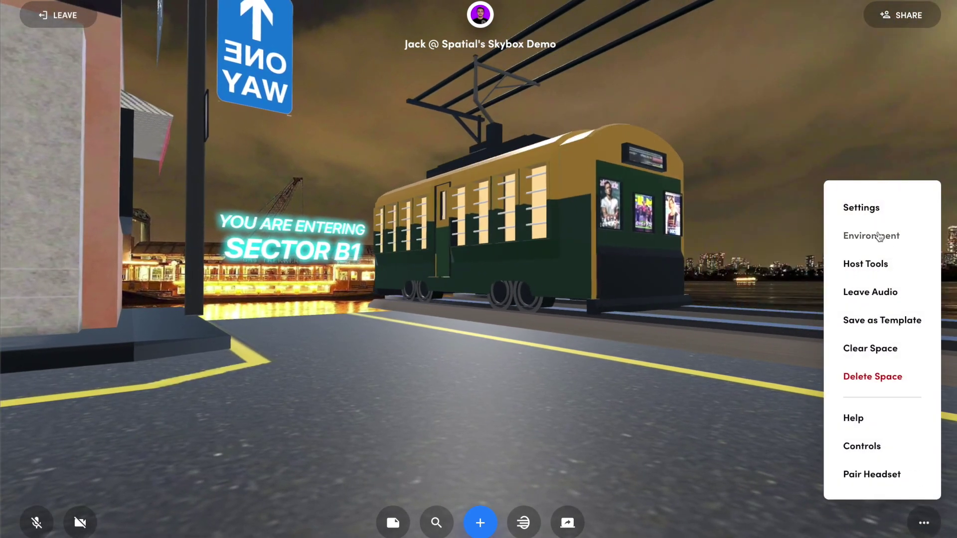
{"action": "left_click", "coordinate": [879, 236]}
{"action": "scroll", "coordinate": [590, 260], "scroll_direction": "down", "scroll_amount": 5}
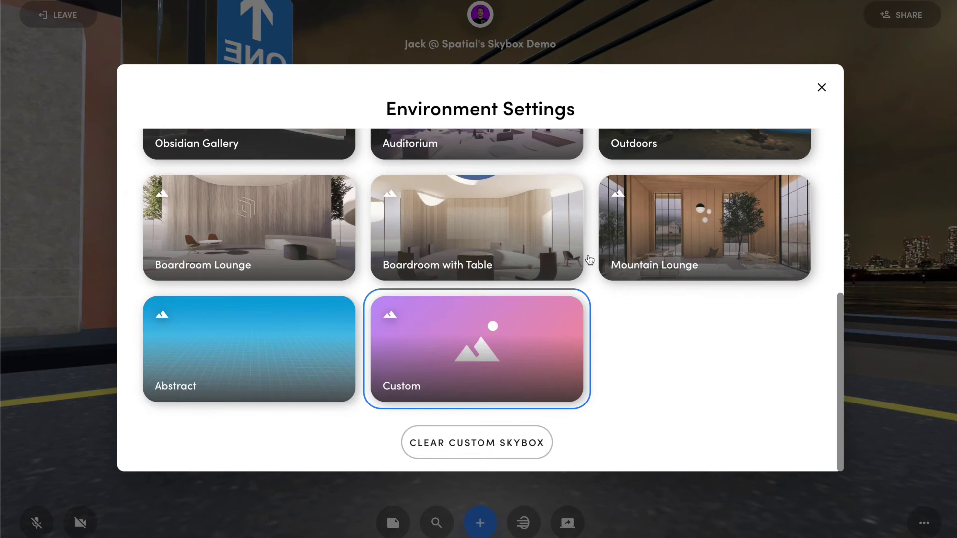
{"action": "left_click", "coordinate": [484, 445]}
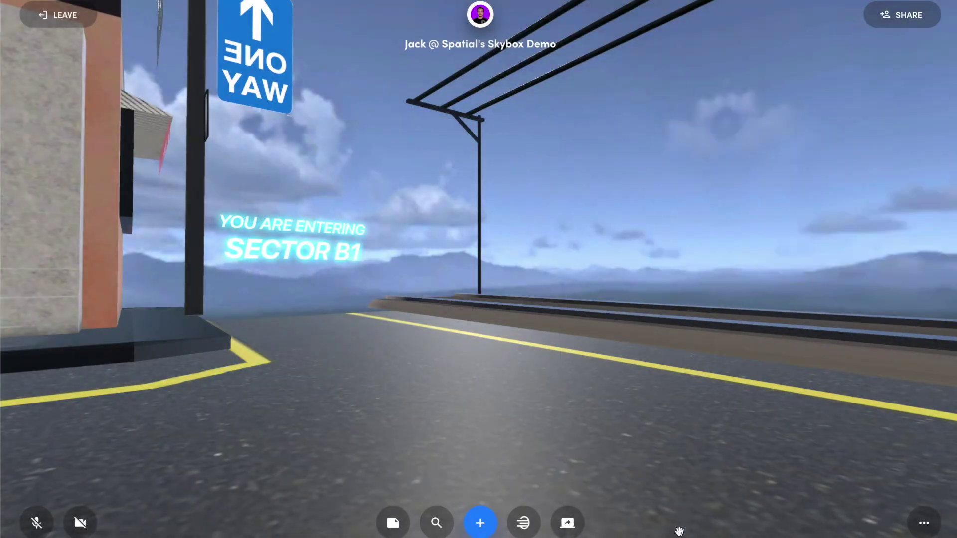